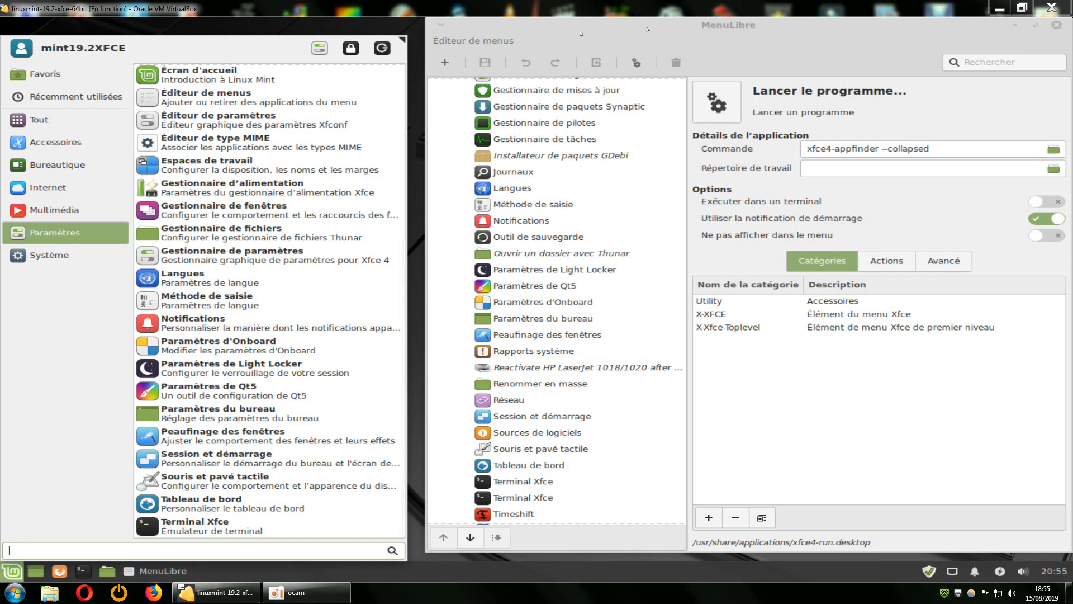
# Display the Paramètres category in the Linux Mint application menu.
pyautogui.click(751, 43)
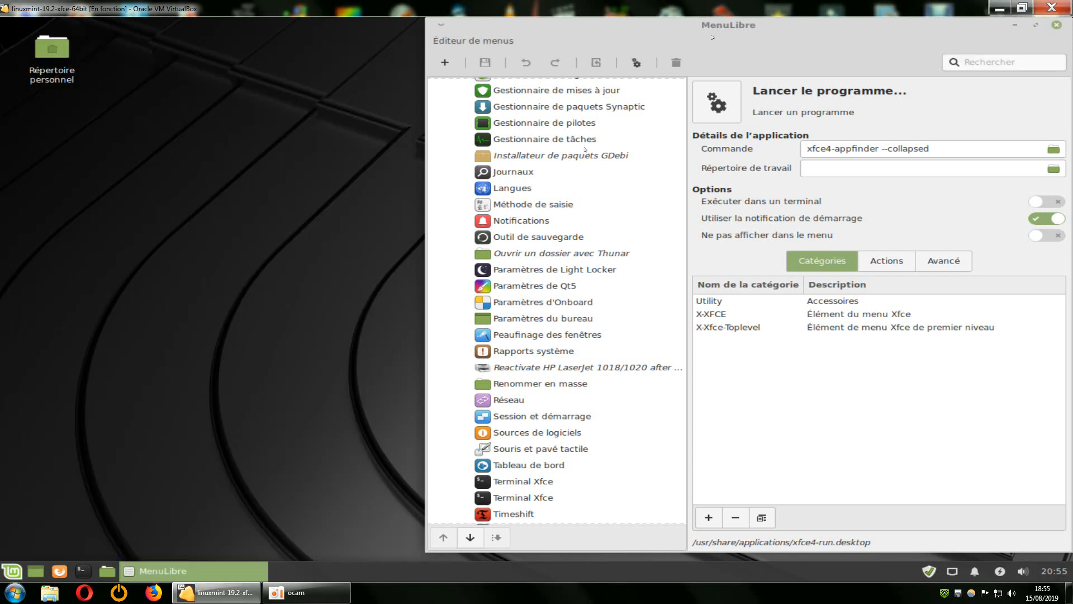
pyautogui.click(13, 571)
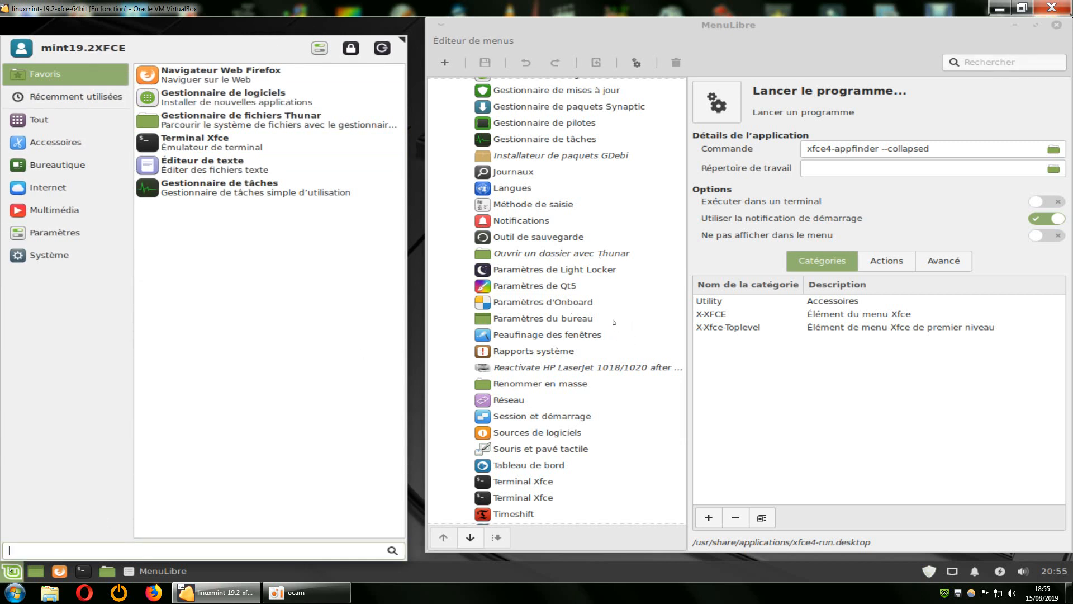
pyautogui.click(26, 233)
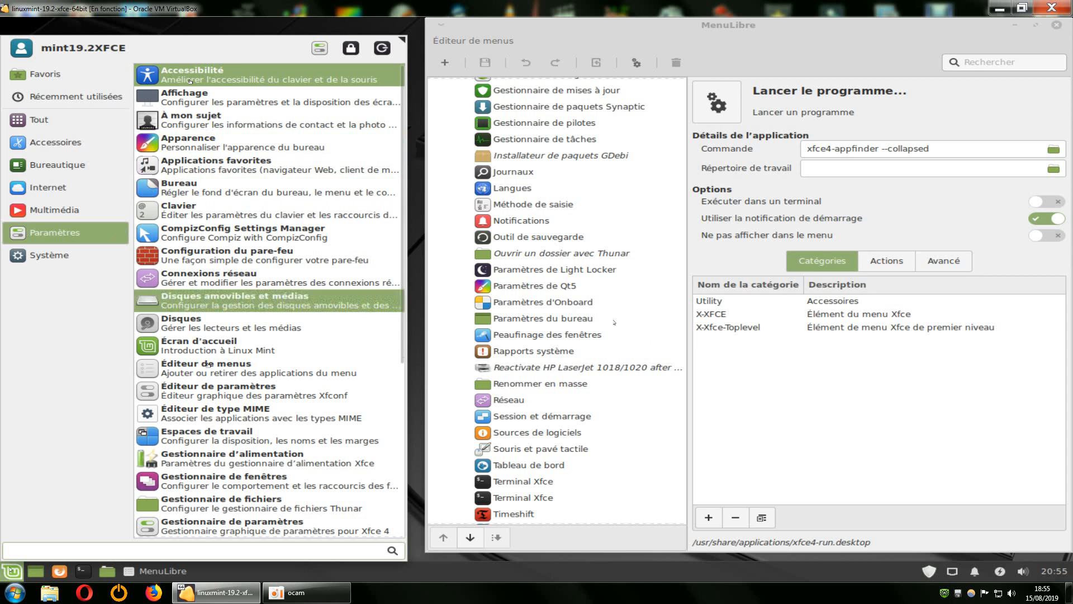
# Examine the entries under the Paramètres category in the MenuLibre tree.
pyautogui.click(675, 335)
pyautogui.scroll(10, 675, 335)
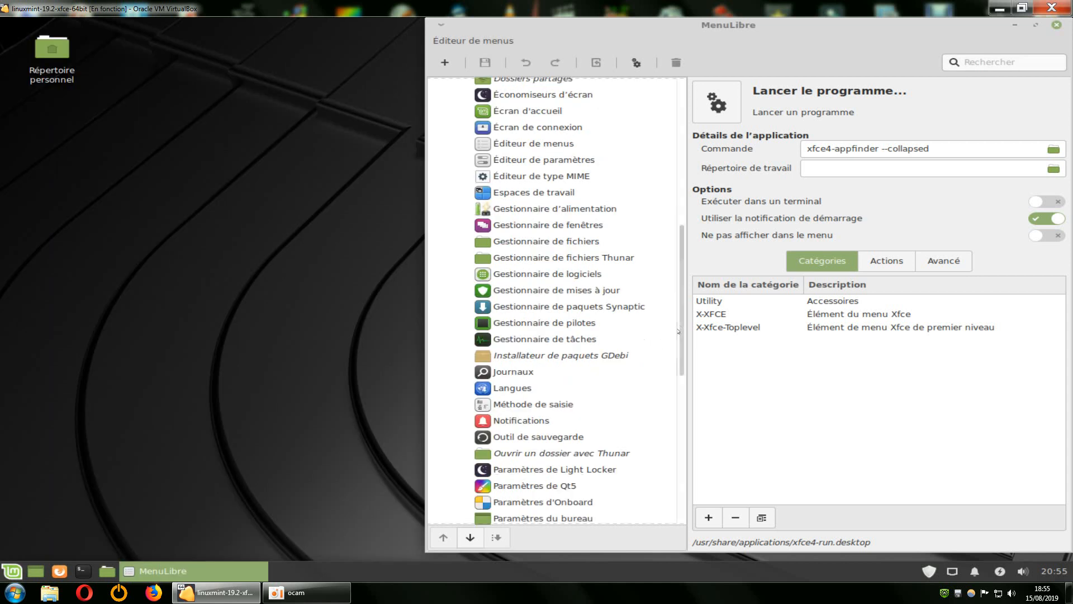
pyautogui.scroll(10, 673, 304)
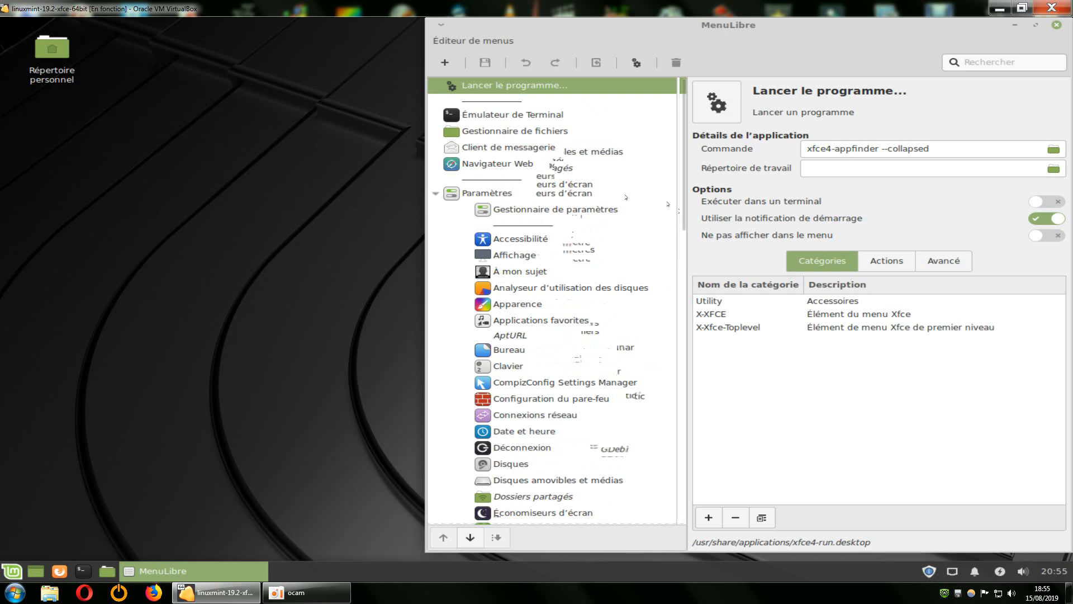
pyautogui.scroll(-3, 667, 204)
pyautogui.scroll(-1, 667, 204)
pyautogui.moveTo(680, 222); pyautogui.dragTo(680, 219)
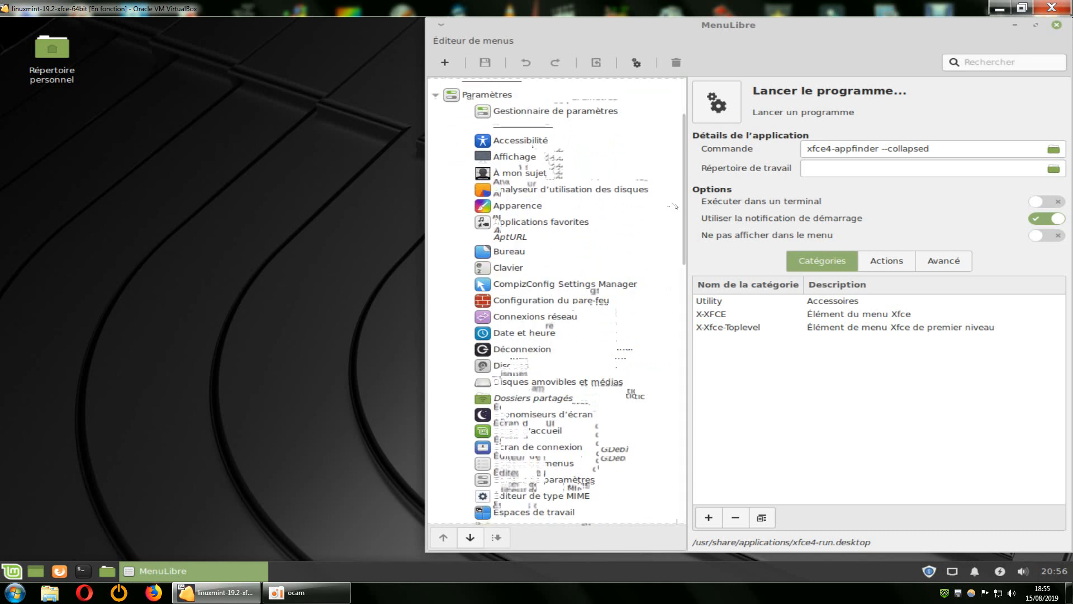
pyautogui.scroll(2, 675, 206)
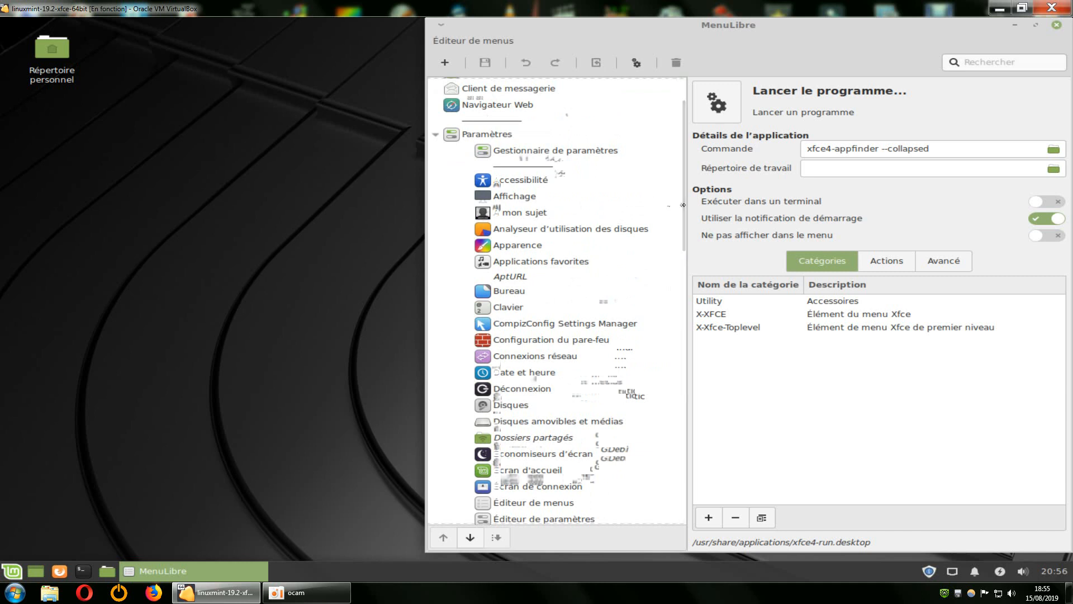
pyautogui.scroll(-1, 681, 220)
pyautogui.scroll(-4, 681, 220)
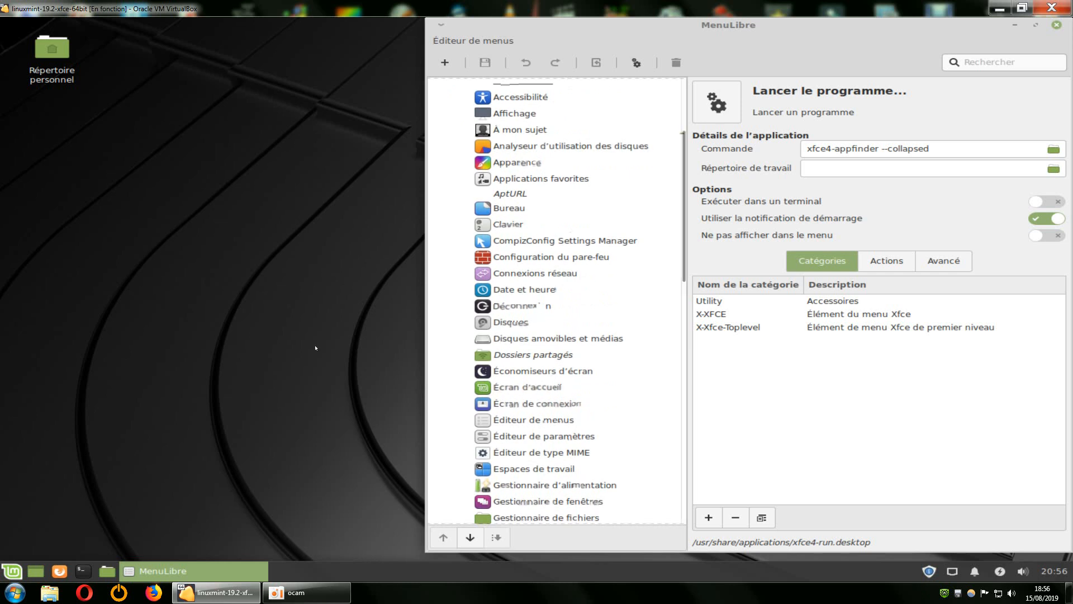
# Compare the application menu's Paramètres list with the Paramètres entries in the MenuLibre tree.
pyautogui.click(11, 571)
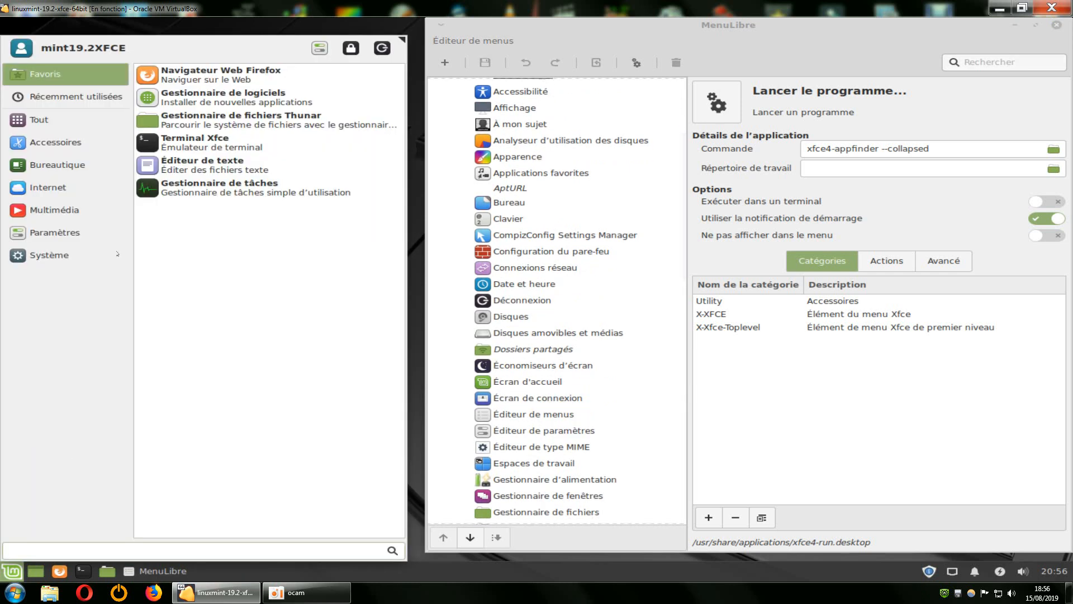
pyautogui.click(55, 232)
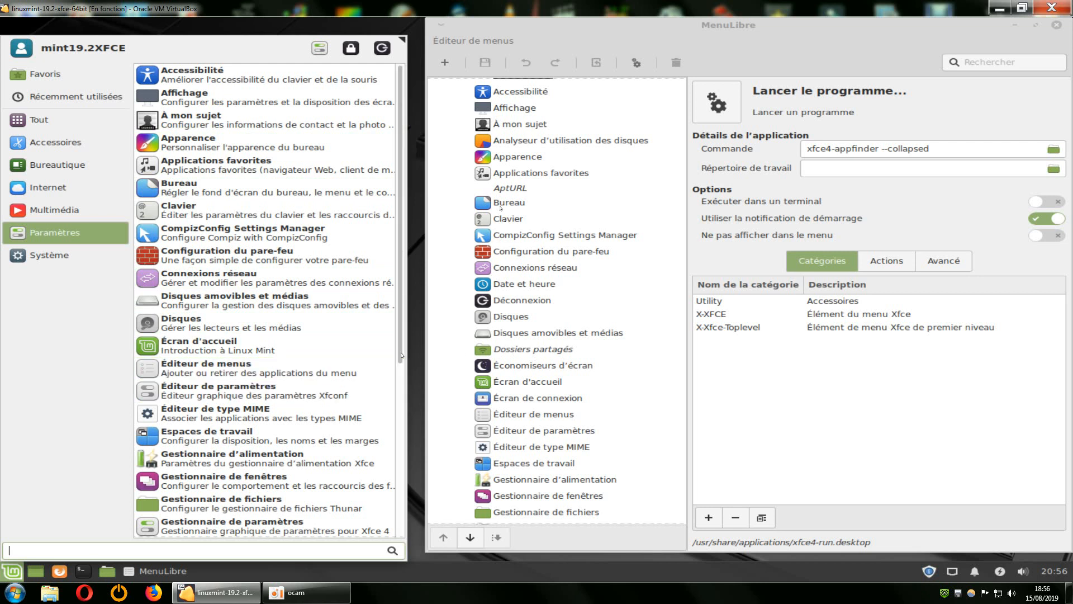
pyautogui.moveTo(399, 357); pyautogui.dragTo(387, 537)
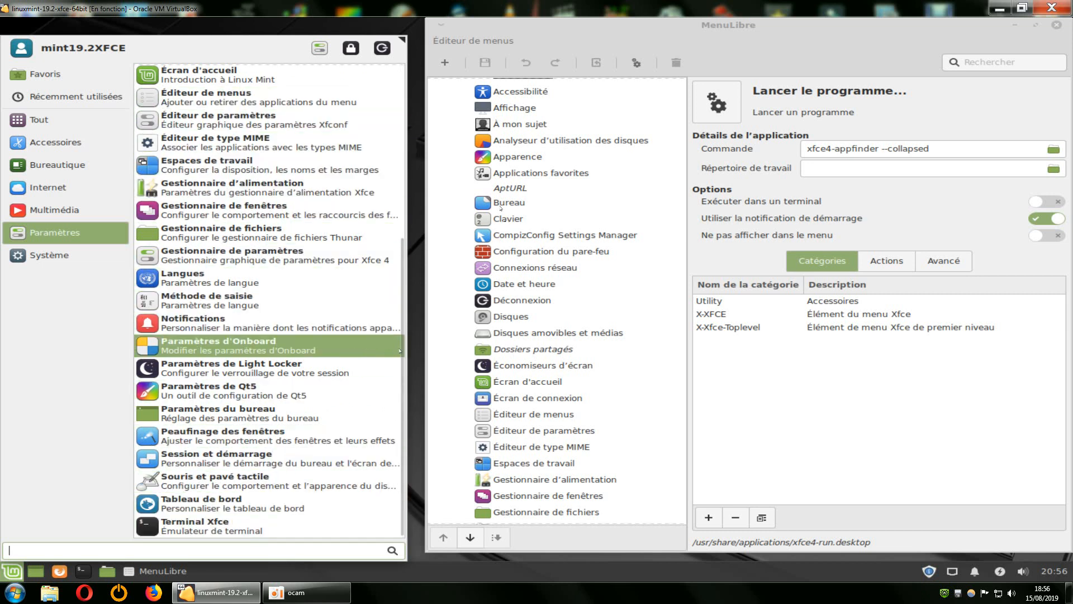
pyautogui.moveTo(401, 351); pyautogui.dragTo(572, 175)
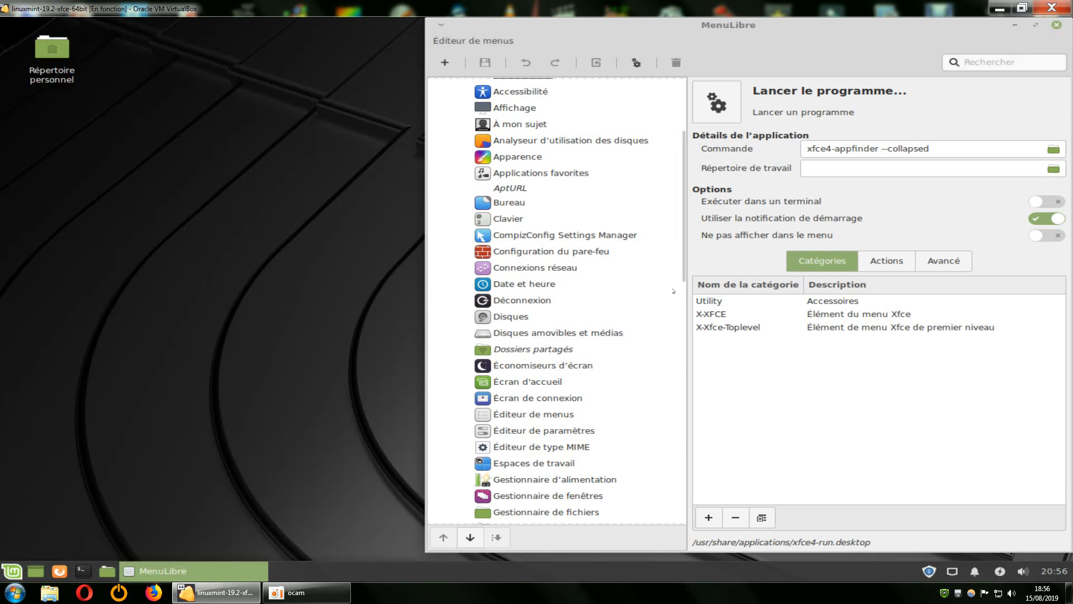
pyautogui.scroll(5, 682, 230)
pyautogui.moveTo(681, 230); pyautogui.dragTo(680, 485)
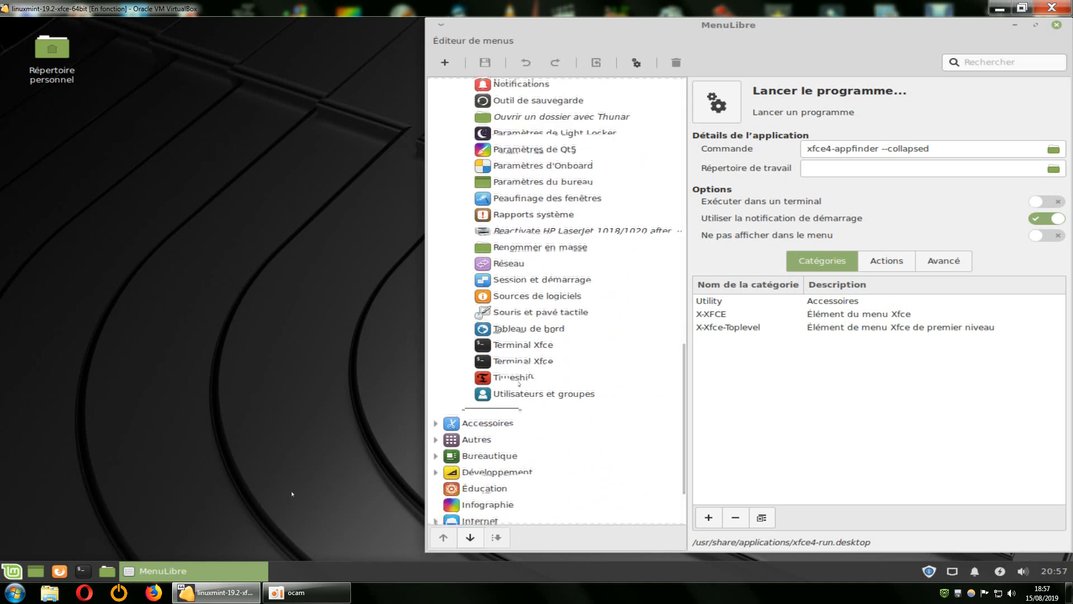
# Compare the Paramètres and Système categories in the application menu.
pyautogui.click(11, 570)
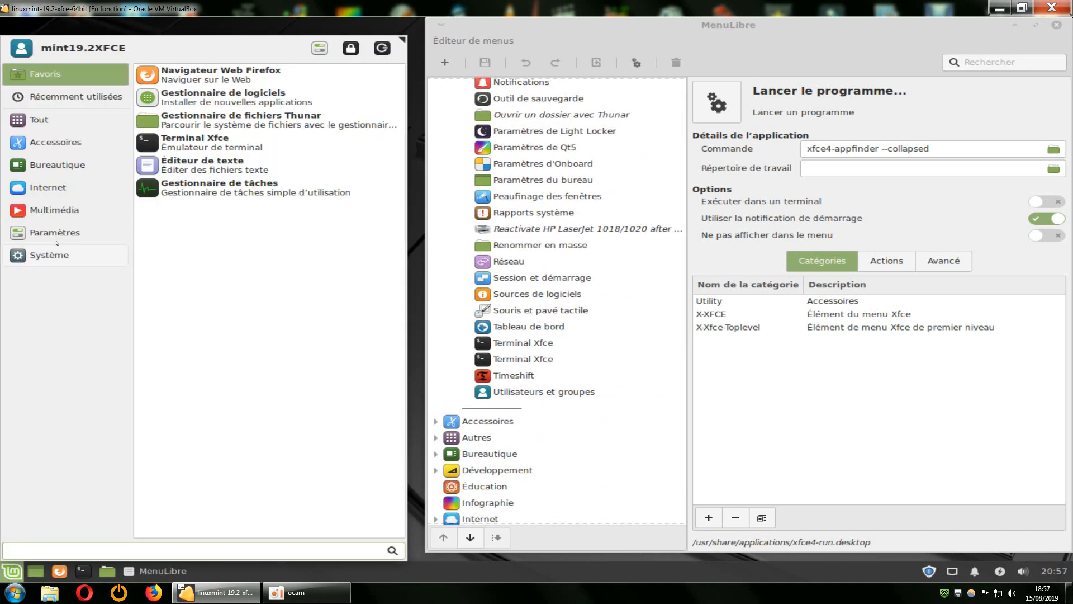
pyautogui.click(55, 234)
pyautogui.scroll(-5, 363, 302)
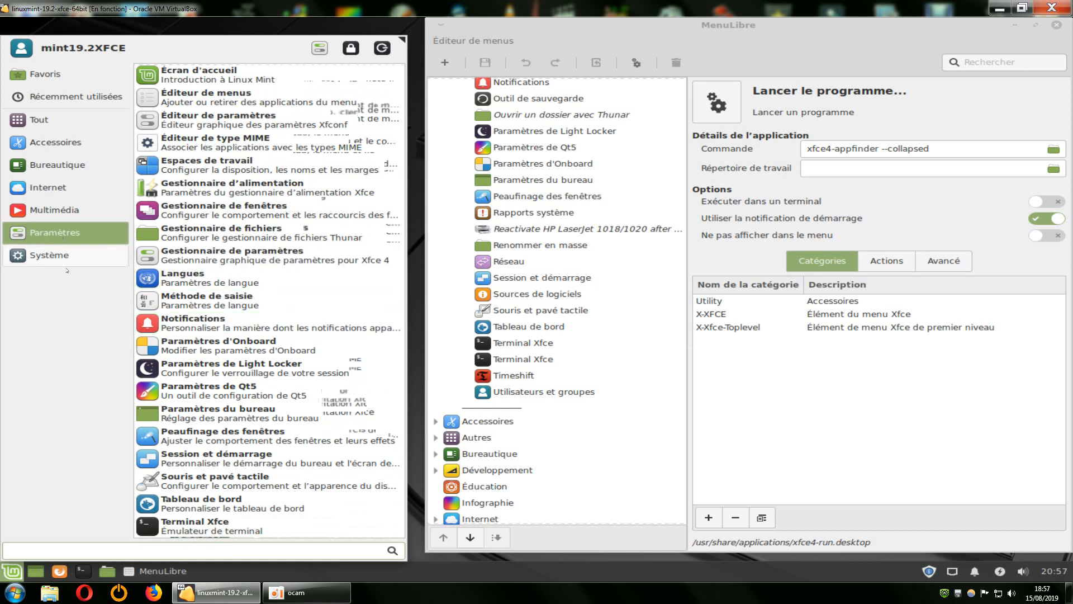
pyautogui.click(45, 258)
pyautogui.click(49, 236)
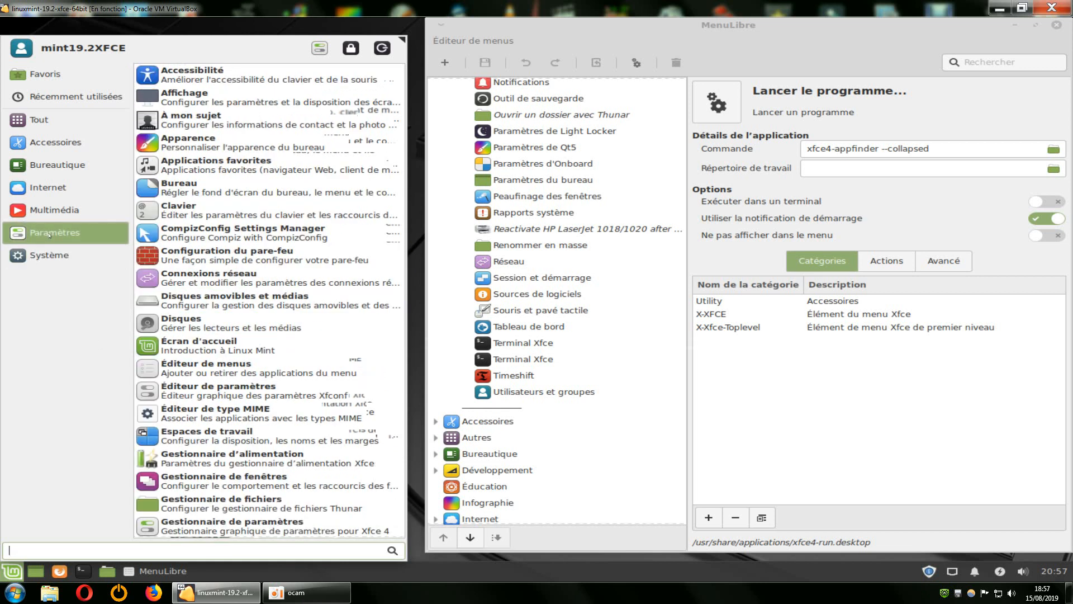
pyautogui.click(55, 255)
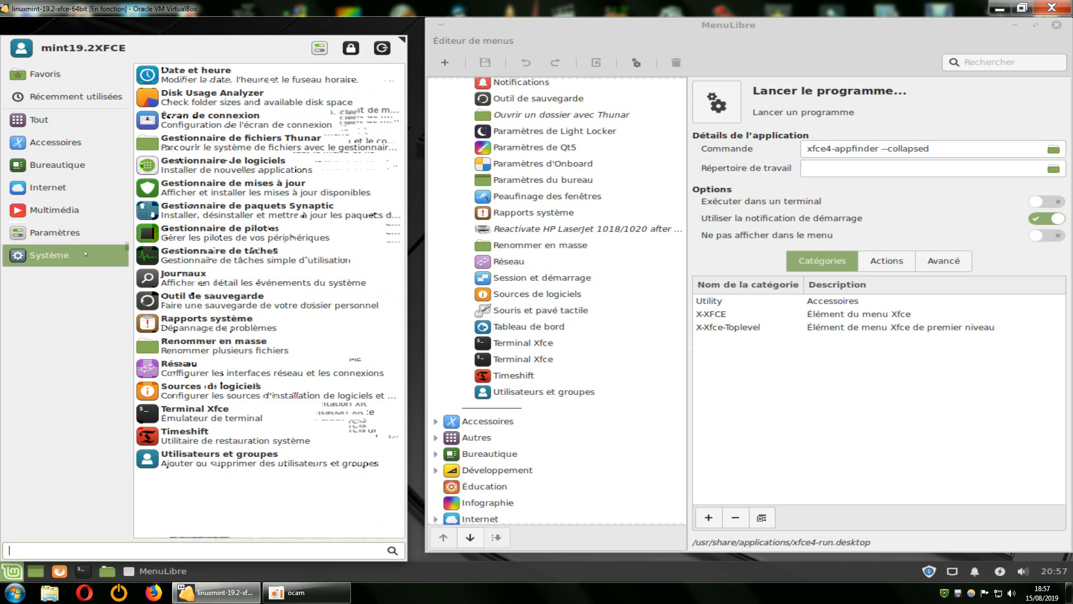
pyautogui.click(53, 232)
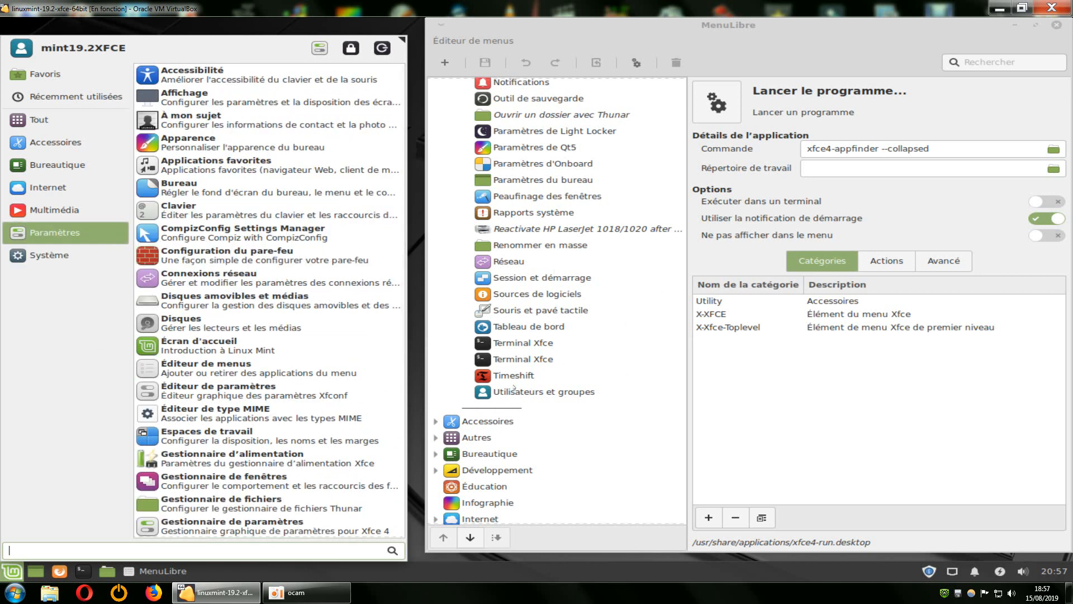
# Collapse the Paramètres category in the MenuLibre tree.
pyautogui.click(670, 338)
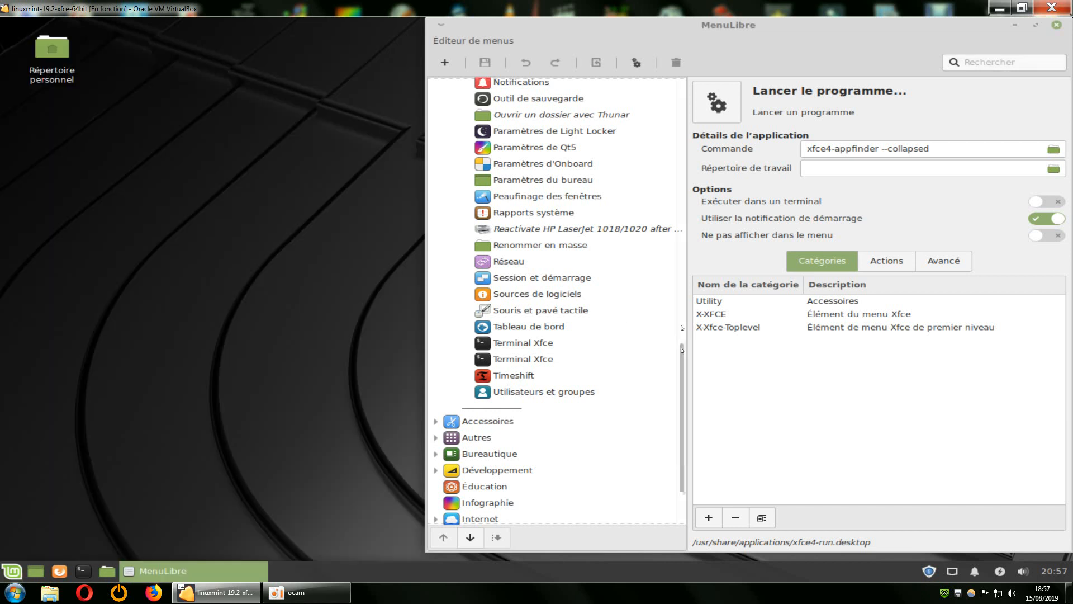
pyautogui.moveTo(683, 349); pyautogui.dragTo(692, 76)
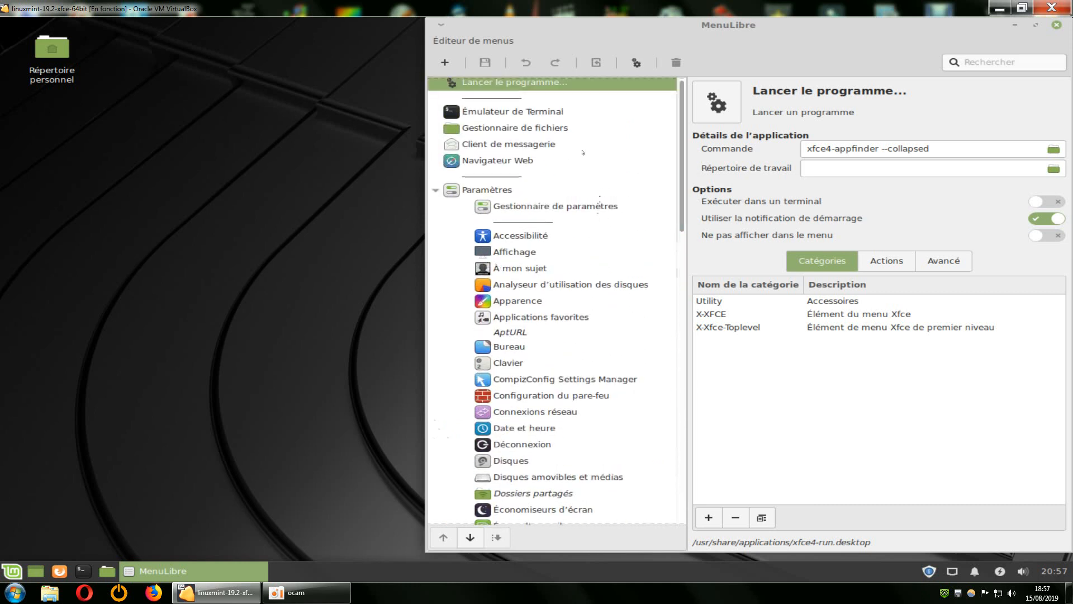
pyautogui.click(435, 191)
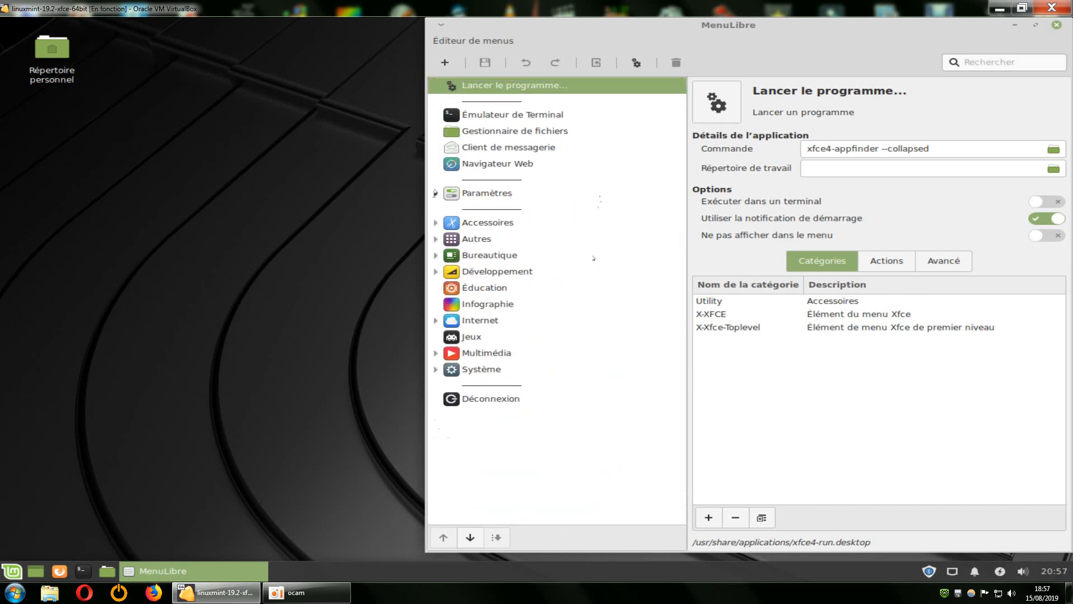
# Expand the Système category in the MenuLibre tree and examine its entries down to Utilisateurs et groupes.
pyautogui.click(435, 369)
pyautogui.scroll(-5, 560, 313)
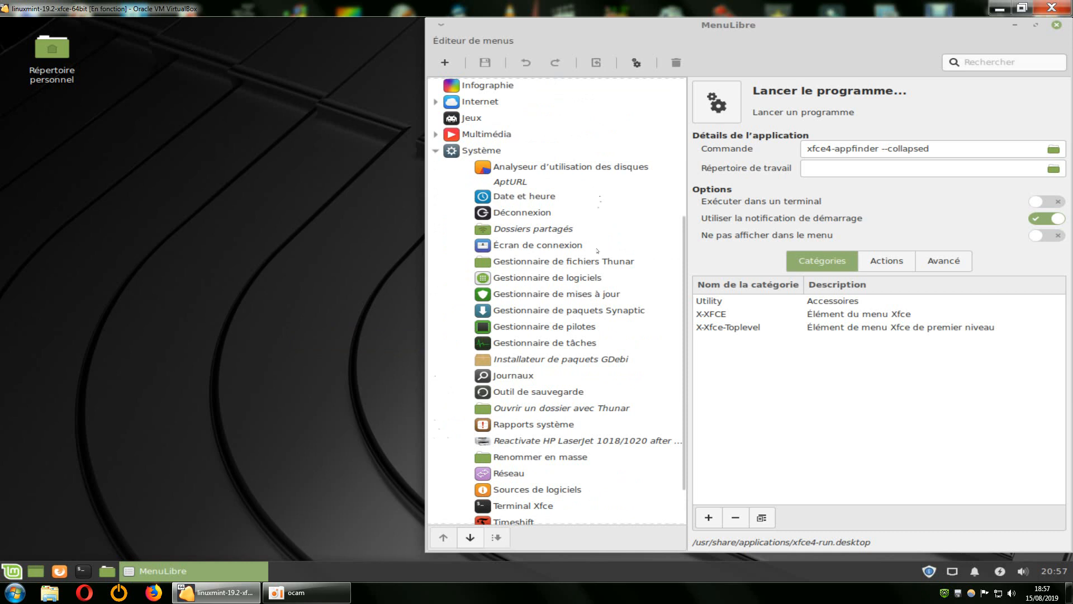
pyautogui.scroll(-1, 521, 448)
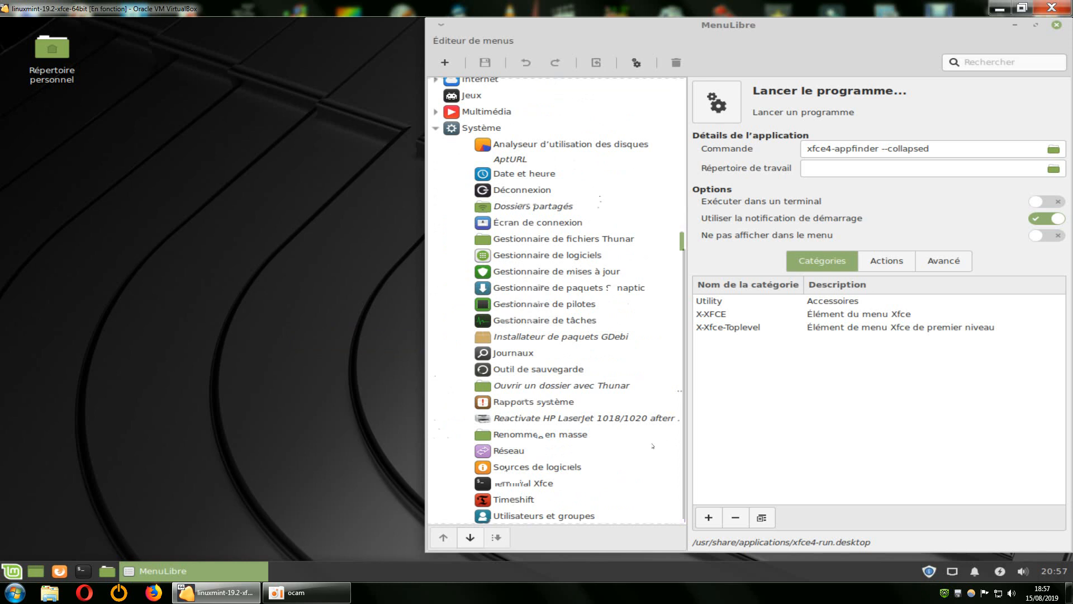
pyautogui.scroll(-1, 658, 448)
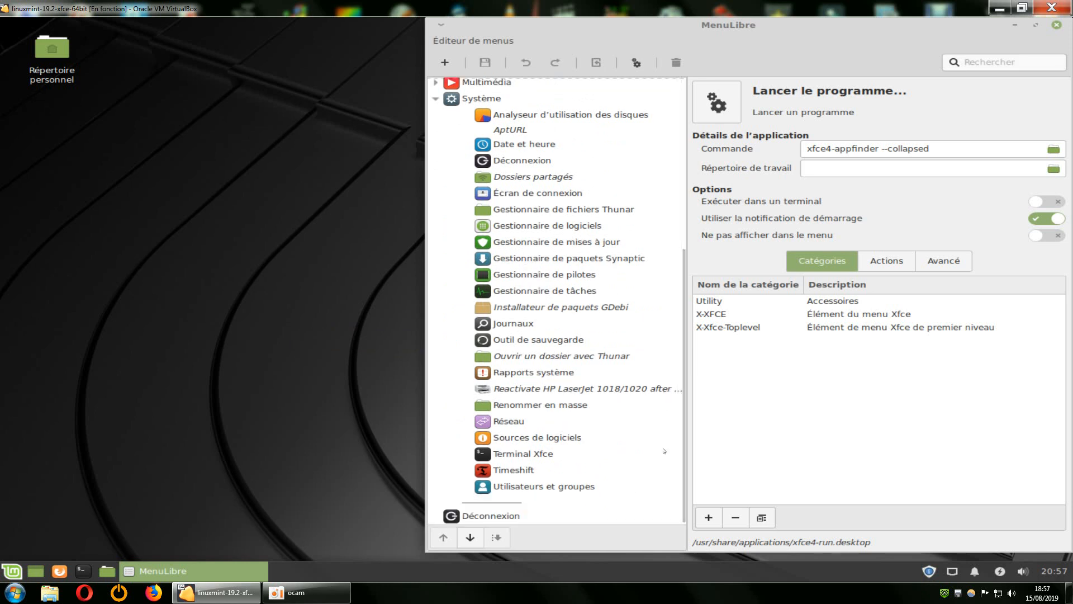
pyautogui.scroll(8, 503, 359)
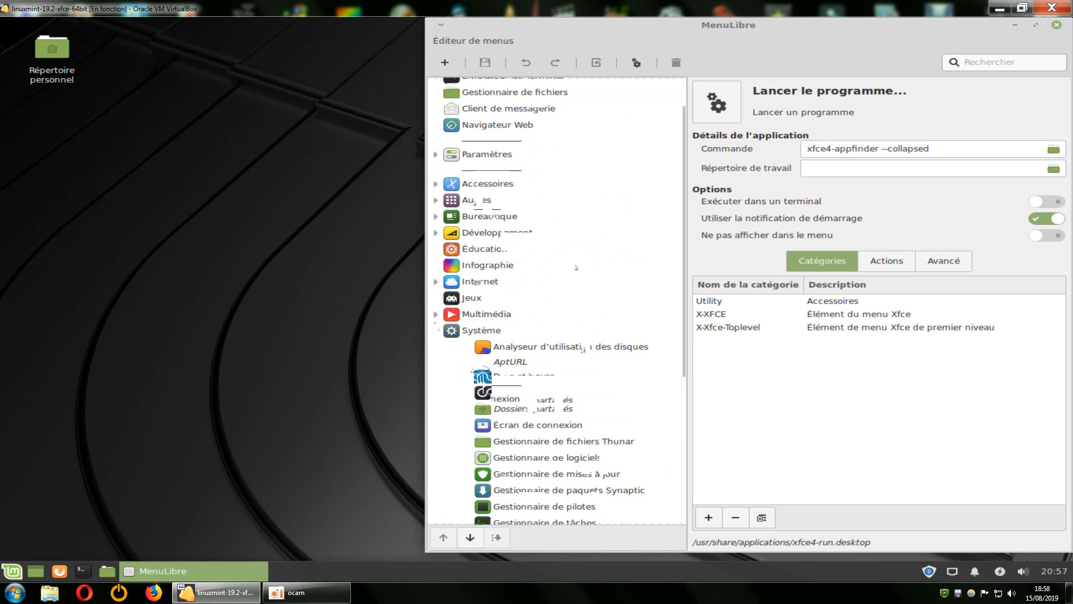
pyautogui.click(435, 371)
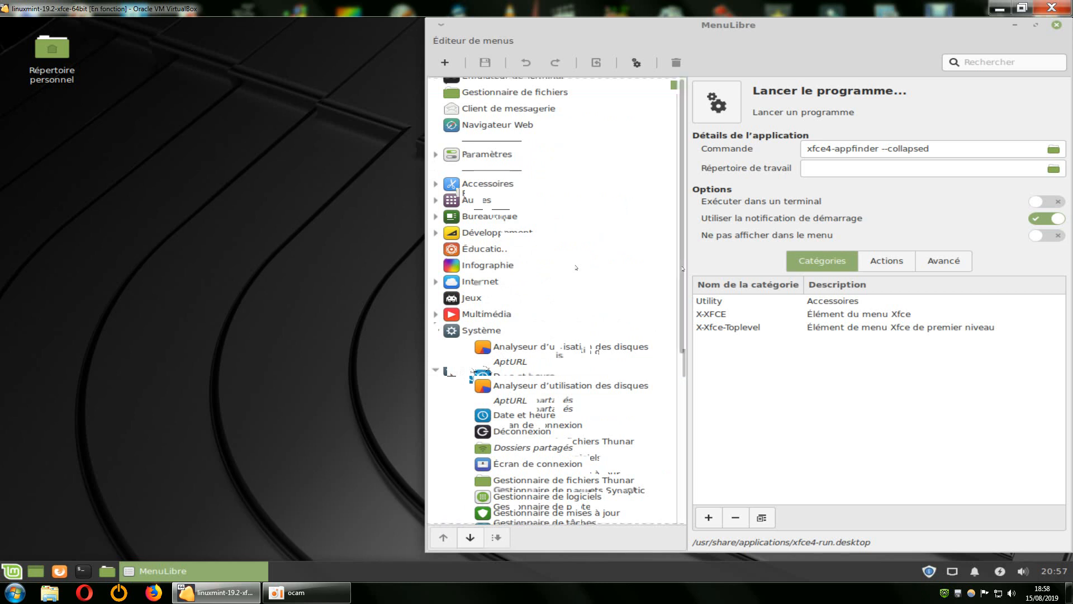
pyautogui.scroll(-1, 576, 267)
pyautogui.scroll(-7, 576, 267)
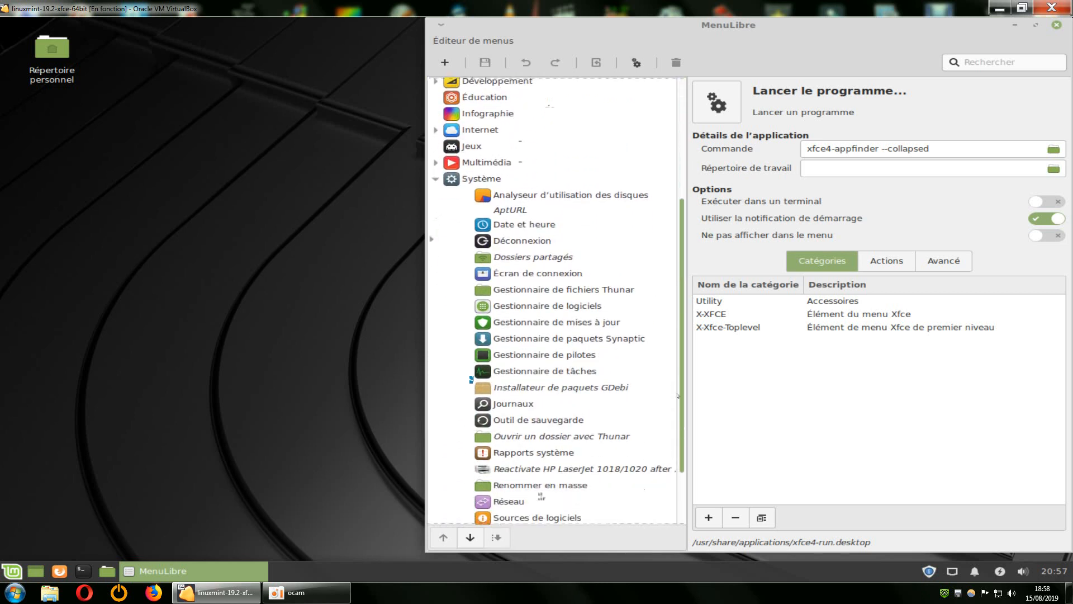
pyautogui.scroll(-1, 559, 301)
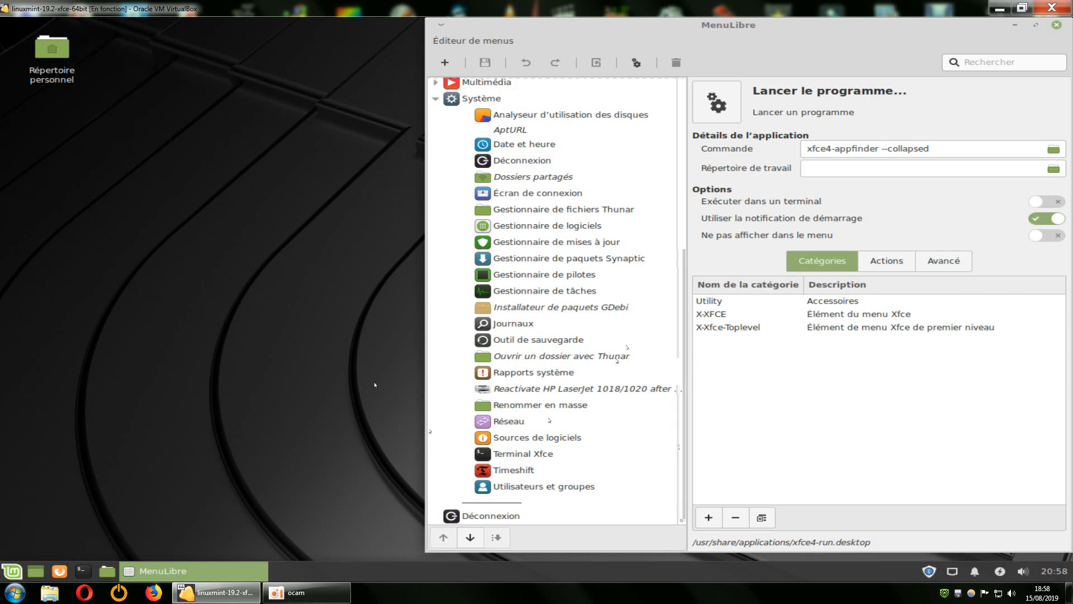
pyautogui.moveTo(683, 426); pyautogui.dragTo(692, 336)
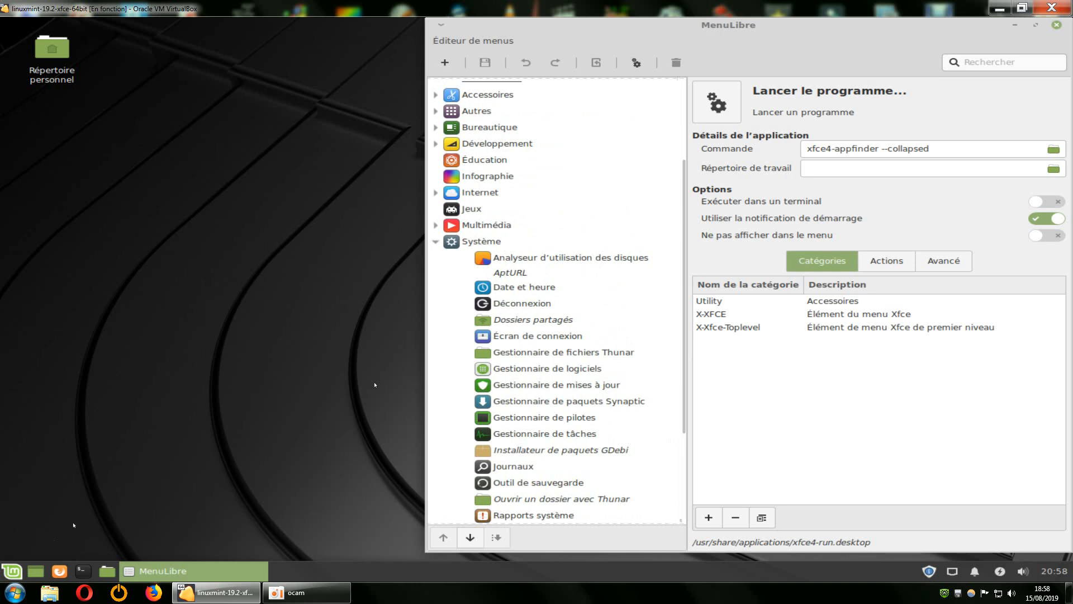
# View the Système category and the Accessoires category in the application menu.
pyautogui.click(12, 571)
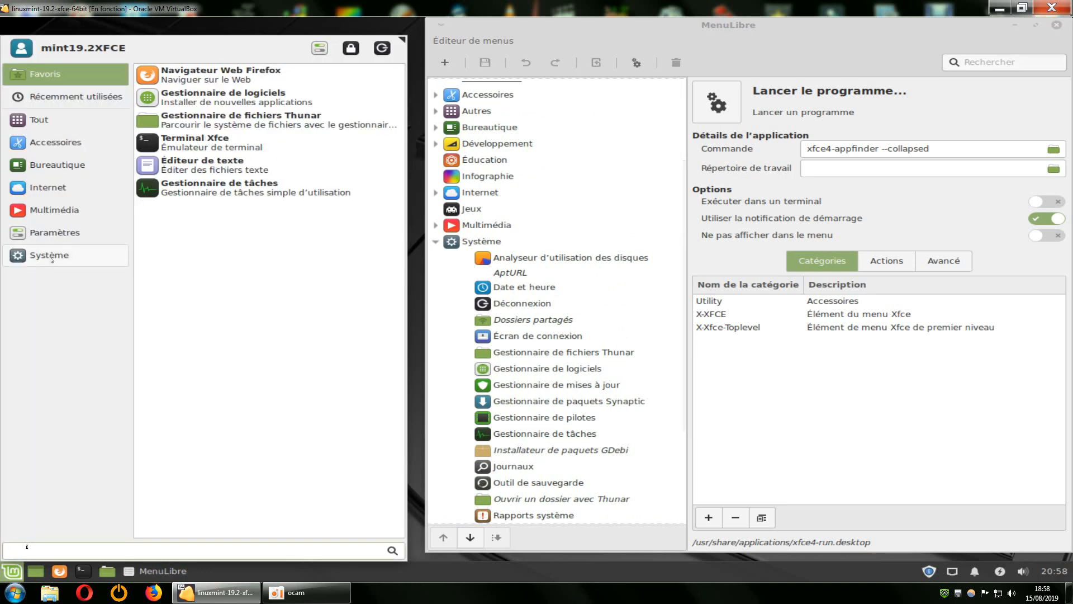
pyautogui.click(52, 256)
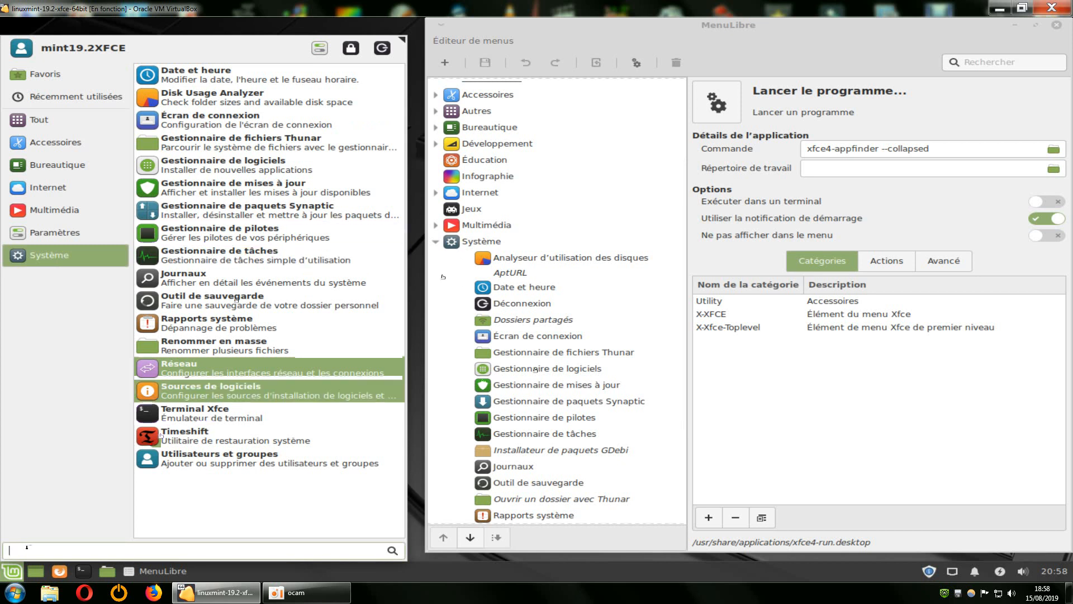
pyautogui.click(62, 143)
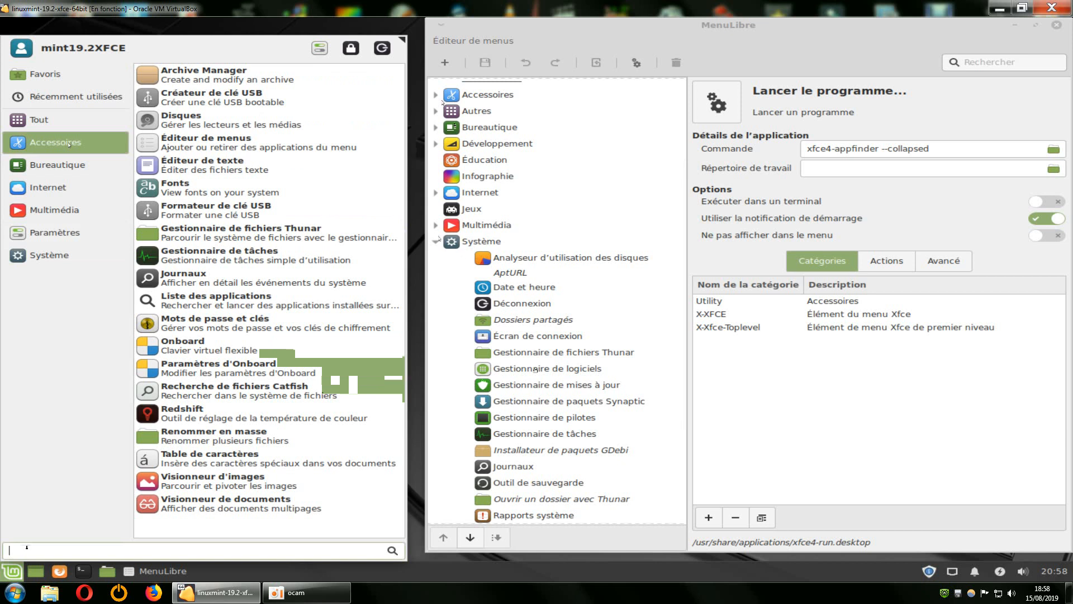
# Collapse Système in the MenuLibre tree, expand Accessoires and examine its entries.
pyautogui.click(535, 369)
pyautogui.click(435, 243)
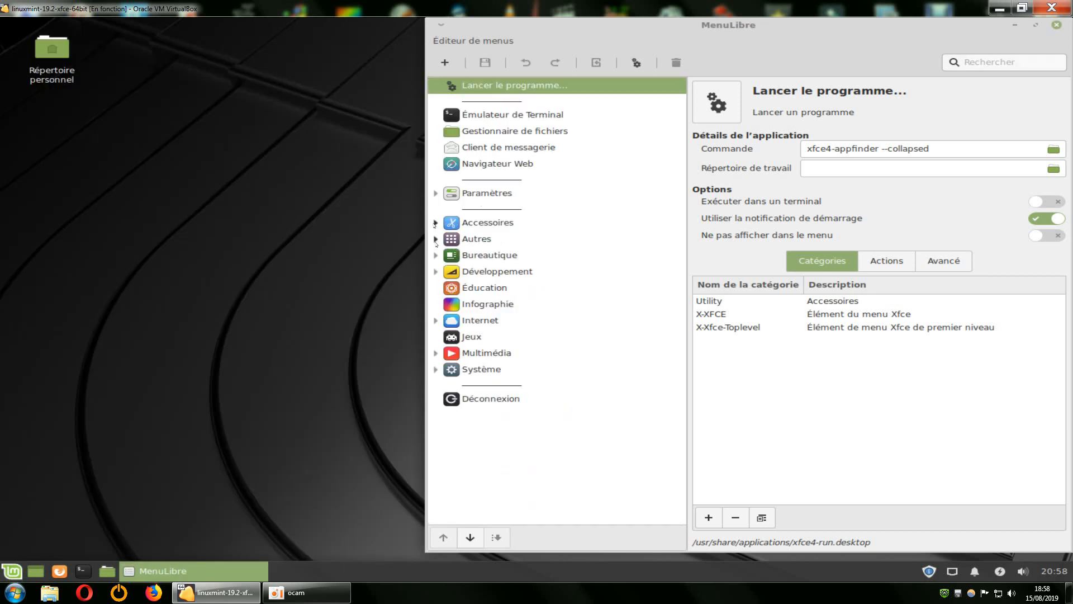
pyautogui.click(436, 222)
pyautogui.scroll(-3, 660, 244)
pyautogui.scroll(-2, 660, 244)
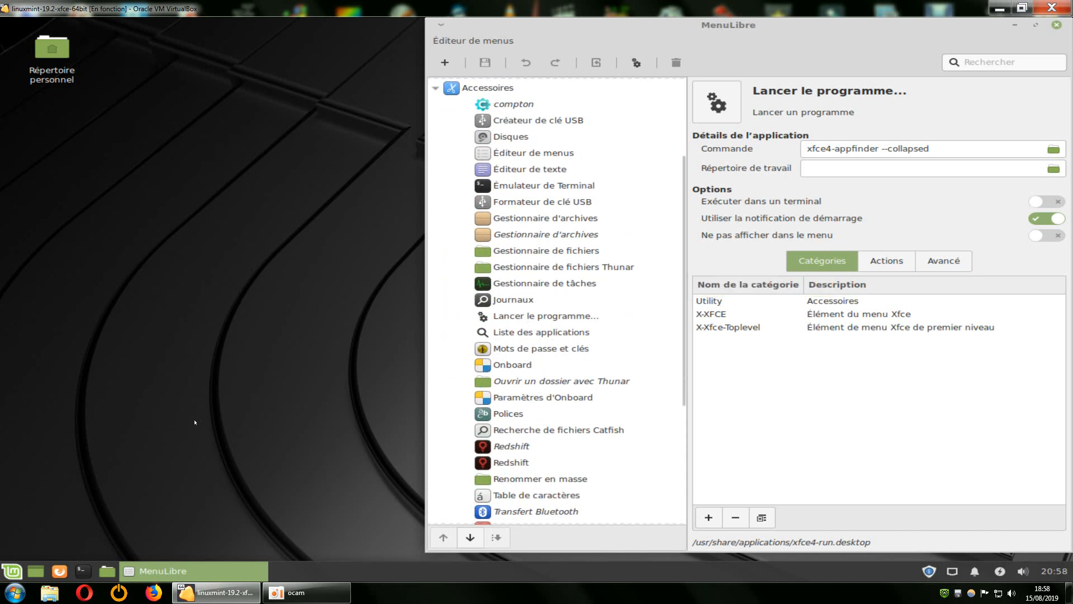
pyautogui.moveTo(681, 395); pyautogui.dragTo(681, 403)
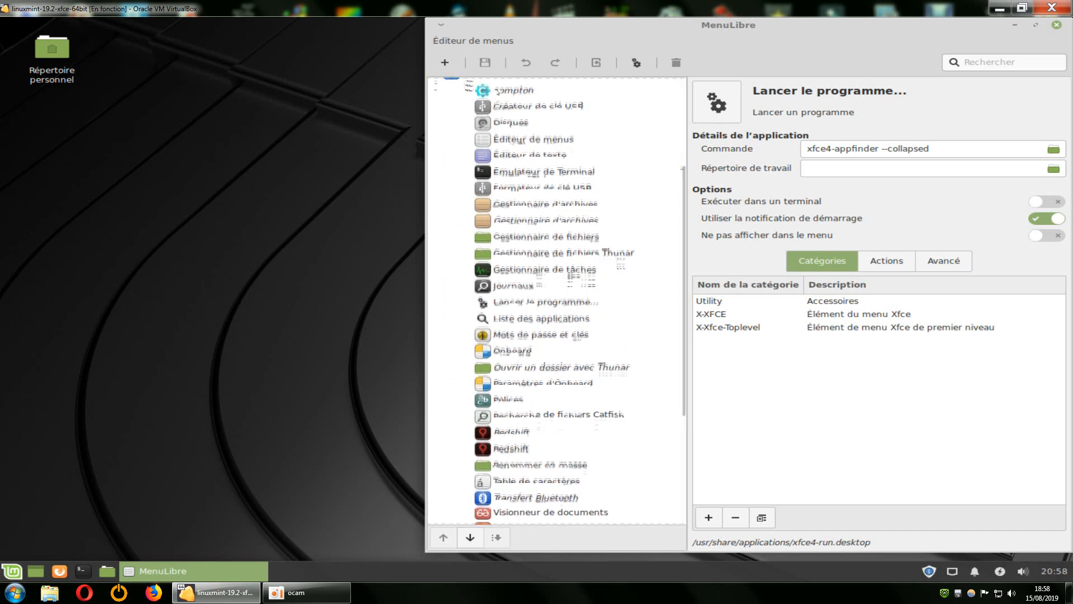
# Compare the Accessoires category of the application menu with the Accessoires entries in MenuLibre down to Visionneur d'images.
pyautogui.click(12, 571)
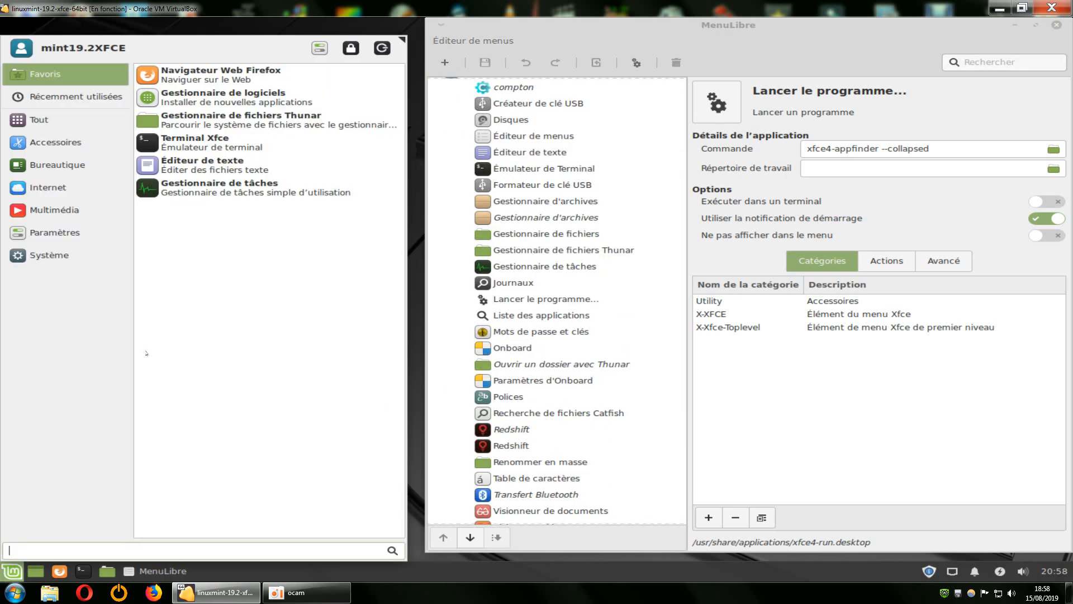
pyautogui.click(60, 144)
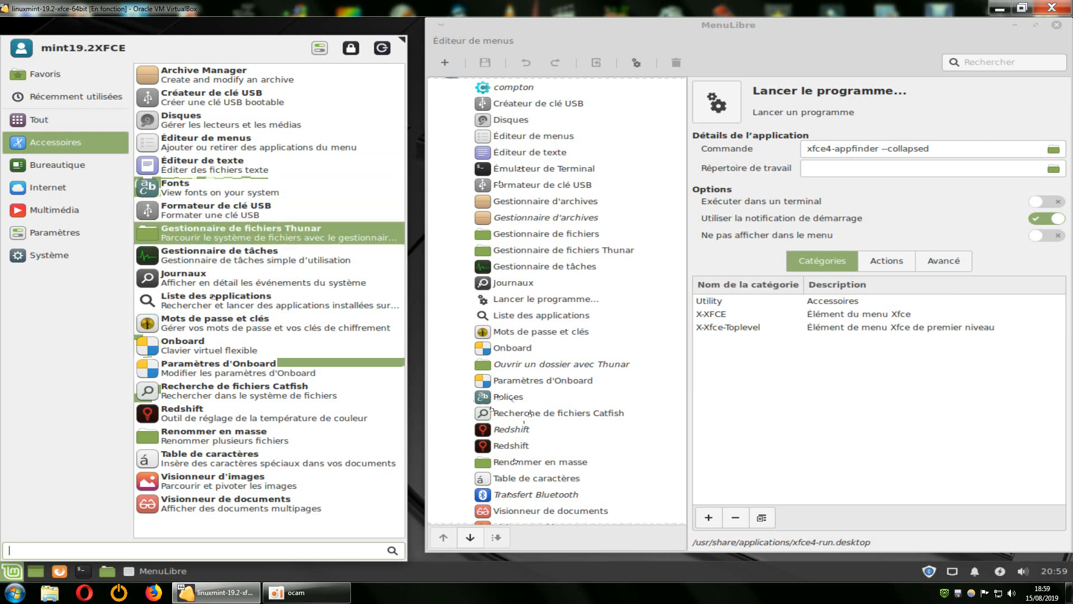
pyautogui.click(677, 272)
pyautogui.moveTo(681, 266); pyautogui.dragTo(680, 322)
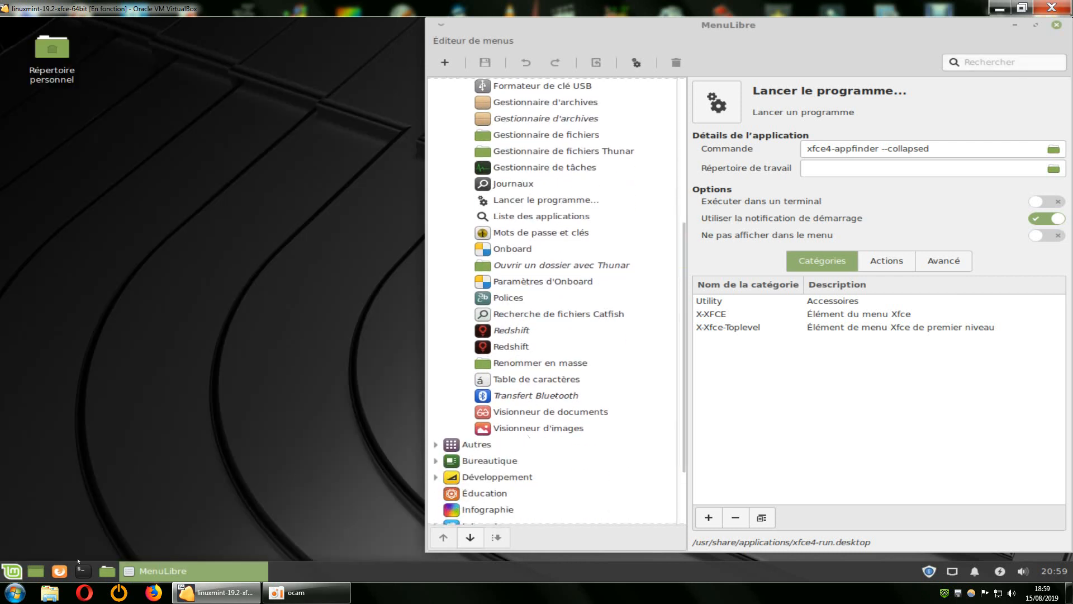
pyautogui.click(12, 571)
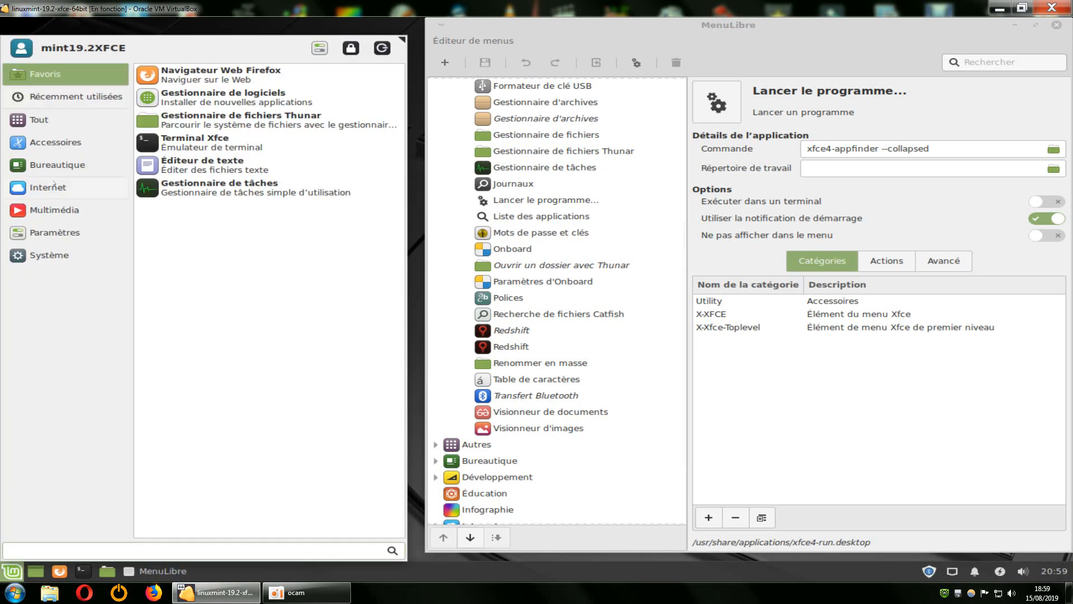
pyautogui.click(55, 142)
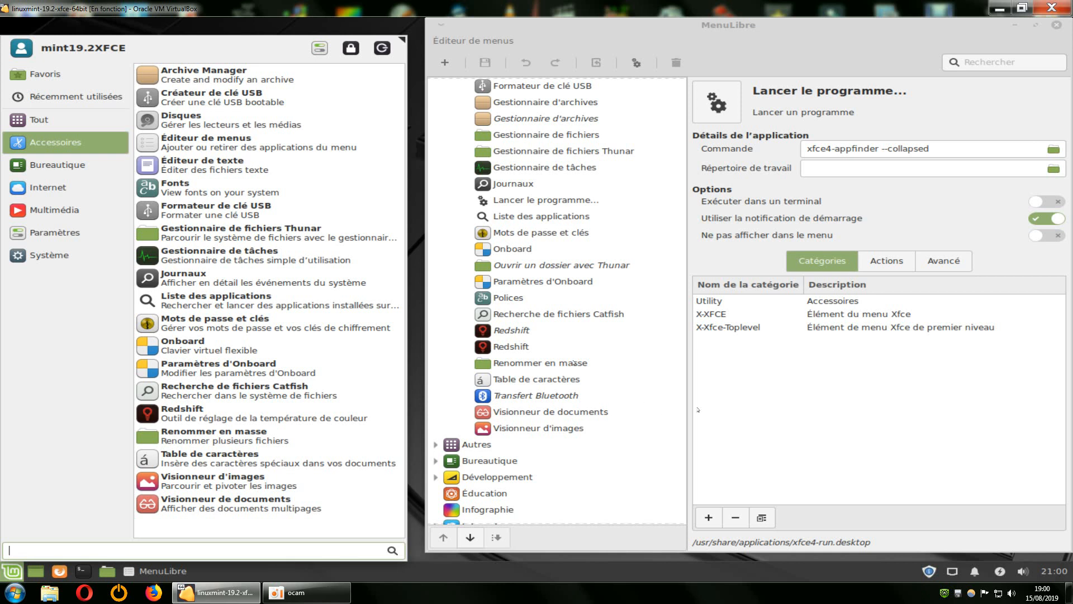
# Select the Transfert Bluetooth entry under Accessoires in MenuLibre and view its category and advanced settings.
pyautogui.click(570, 394)
pyautogui.click(571, 395)
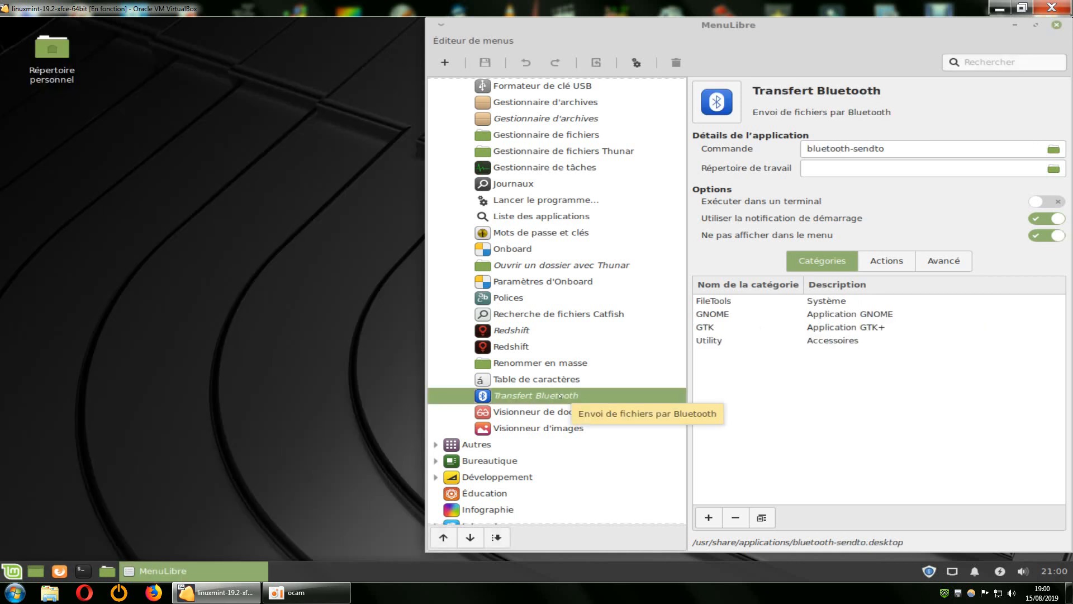
pyautogui.moveTo(855, 35); pyautogui.dragTo(698, 35)
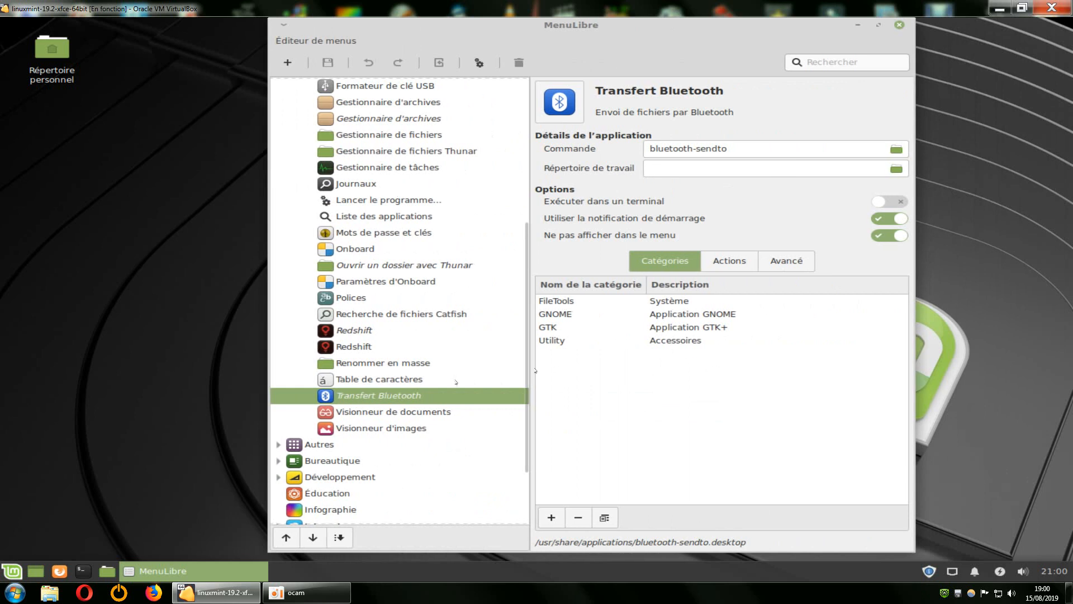
pyautogui.click(782, 262)
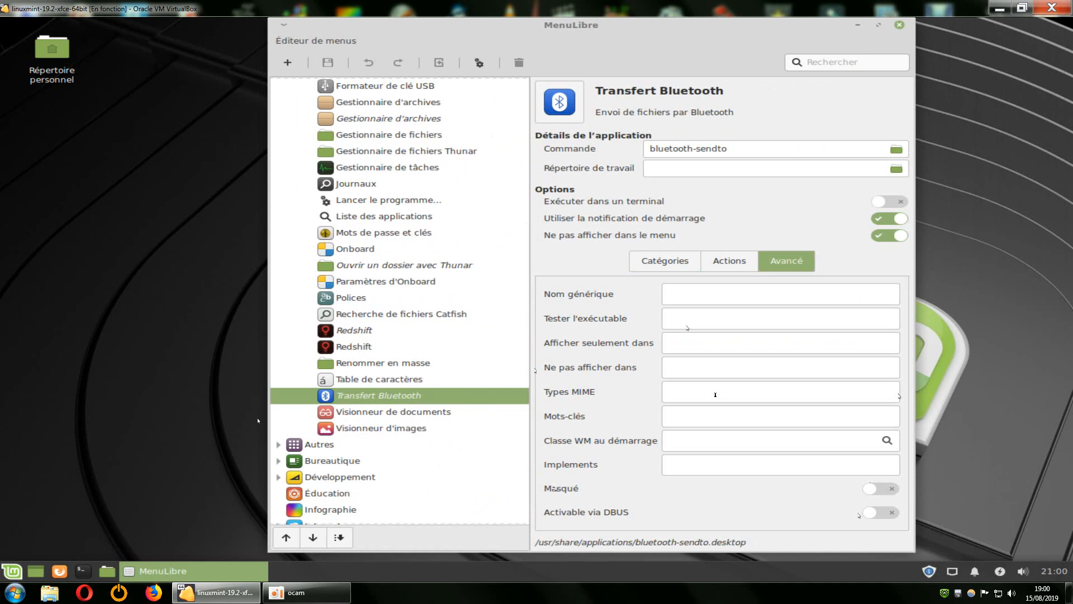
# Check the Accessoires and Paramètres categories of the application menu for a Bluetooth entry, and close the menu.
pyautogui.click(11, 570)
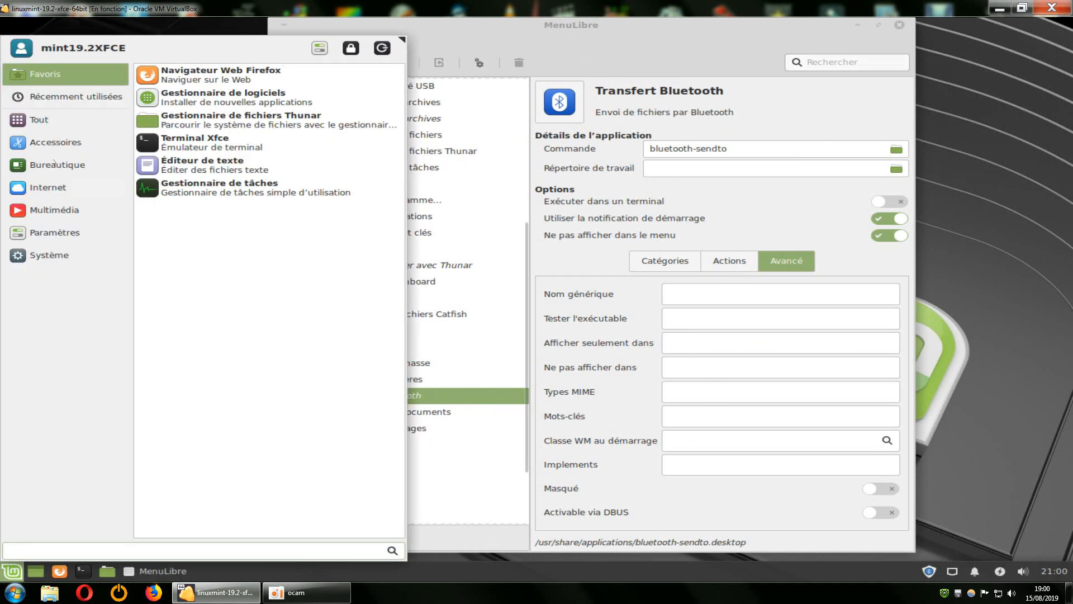
pyautogui.click(57, 143)
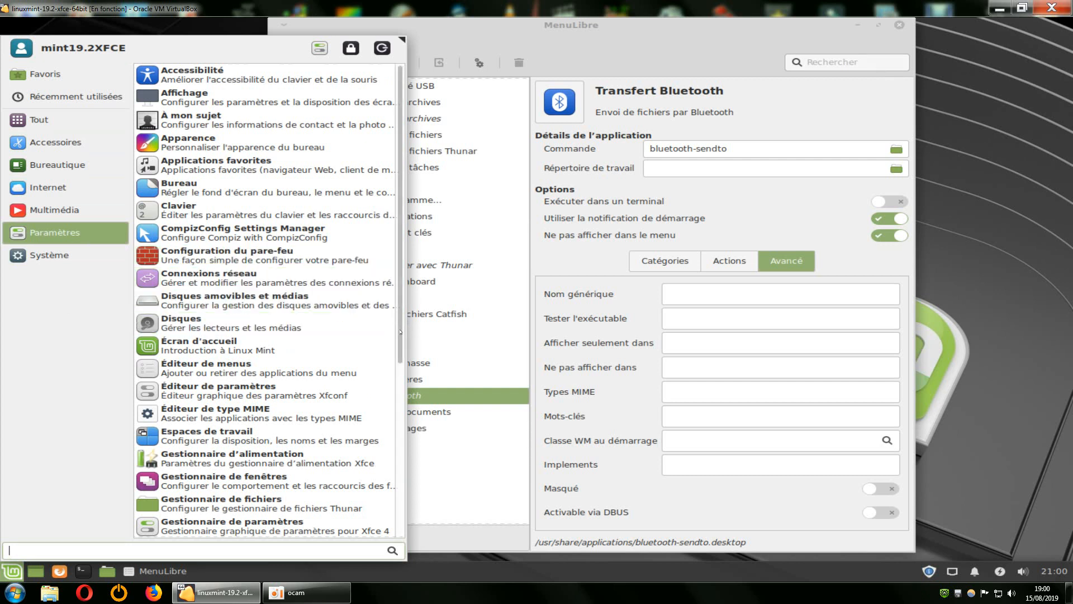
pyautogui.moveTo(400, 332); pyautogui.dragTo(401, 283)
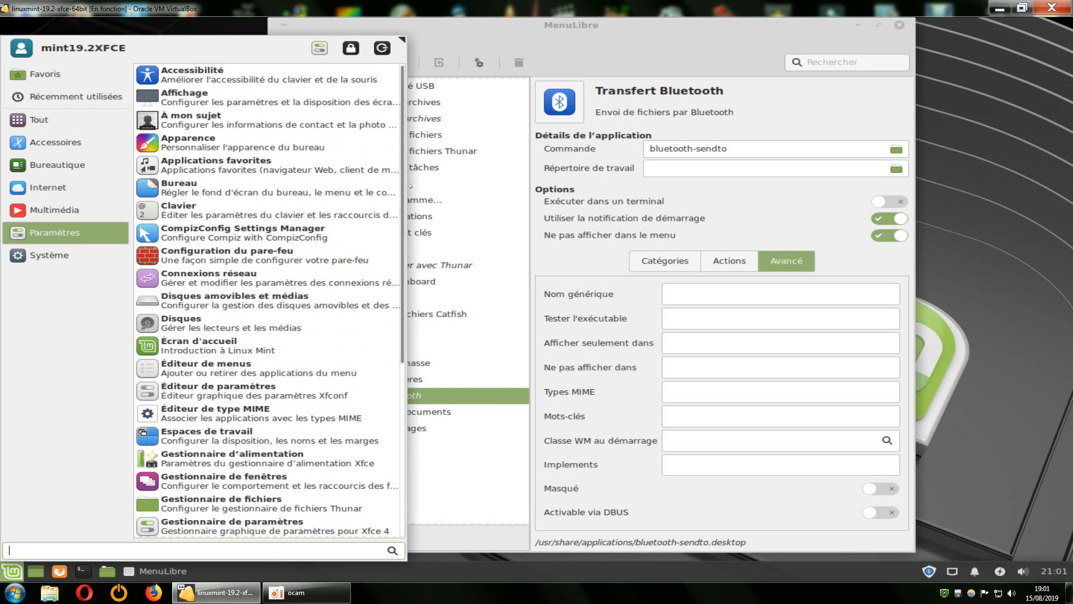
pyautogui.click(994, 151)
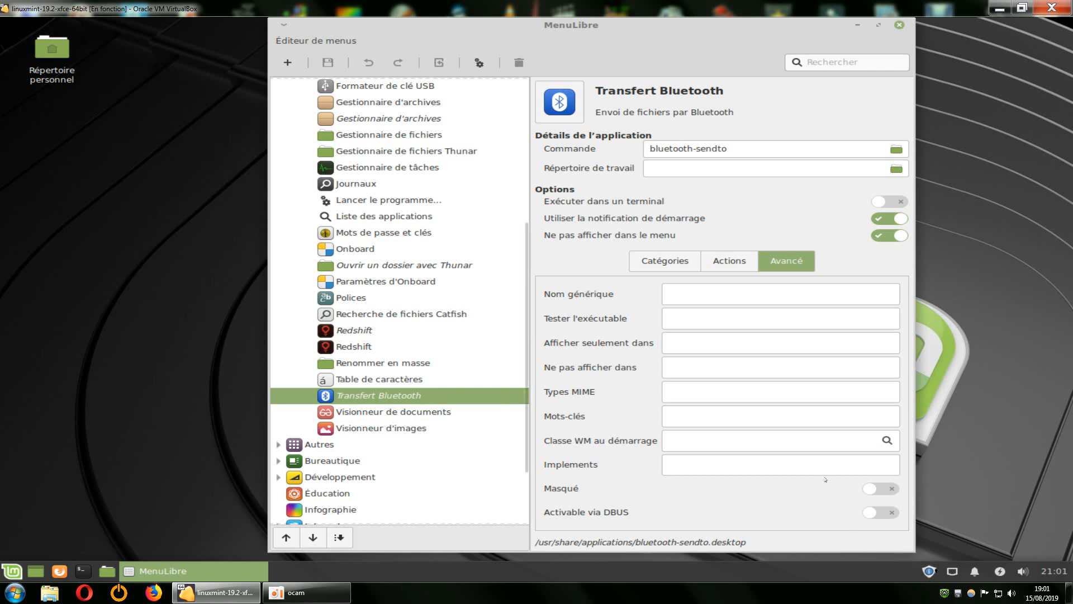
# View the available updates in the update manager and close it.
pyautogui.click(928, 570)
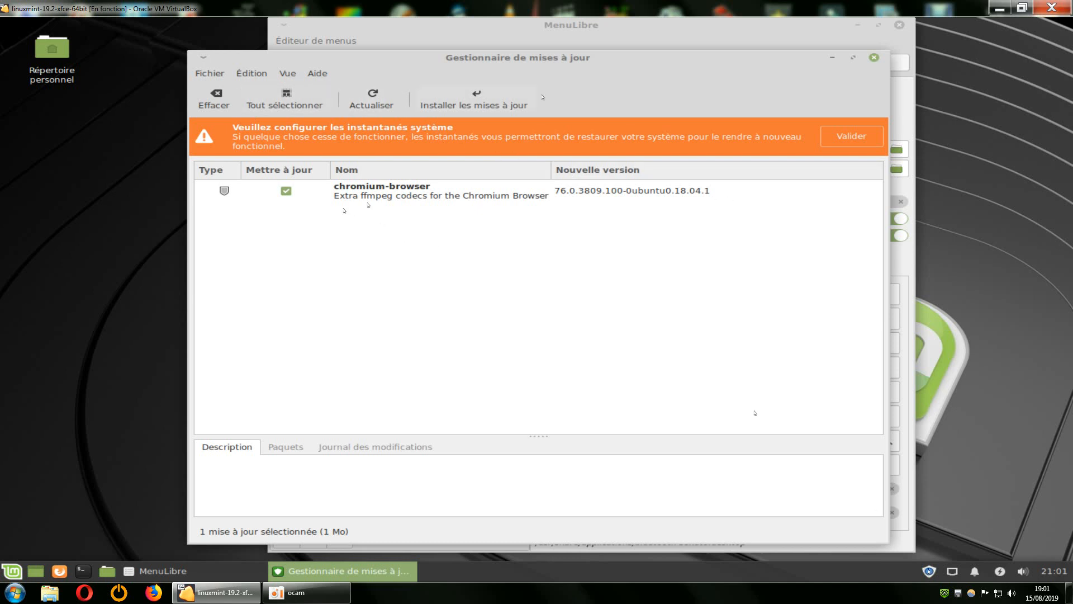
pyautogui.click(872, 58)
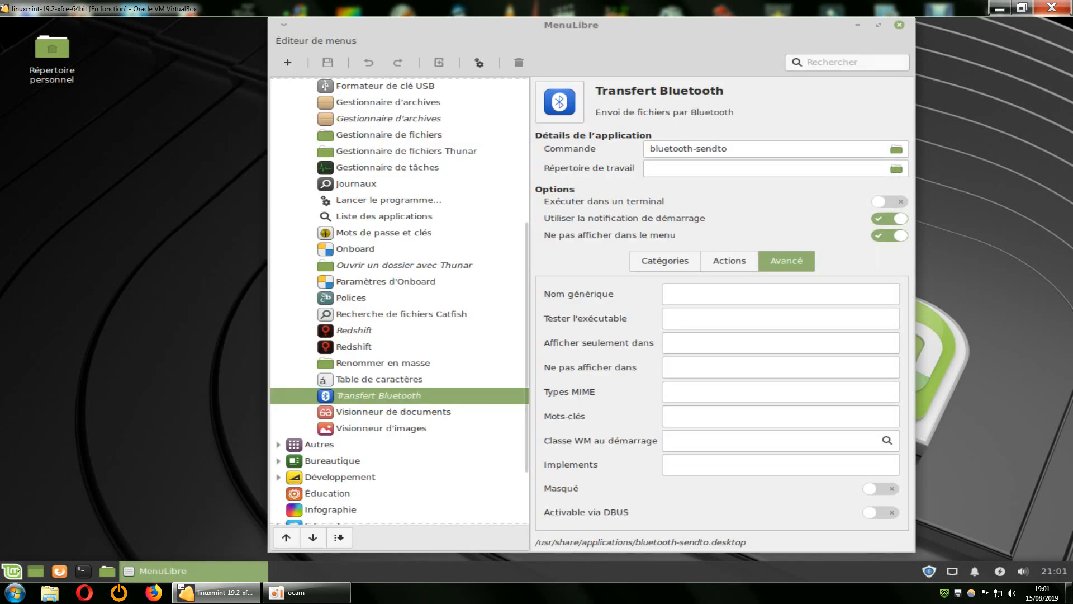
# Look through the Internet, Accessoires and Paramètres categories of the application menu.
pyautogui.click(12, 571)
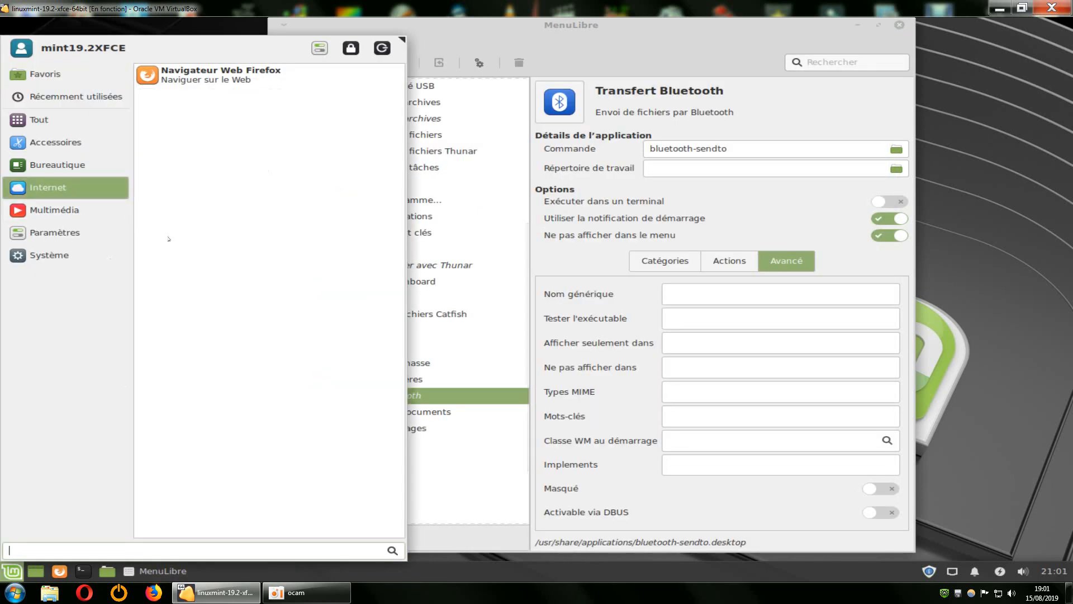
pyautogui.moveTo(84, 142)
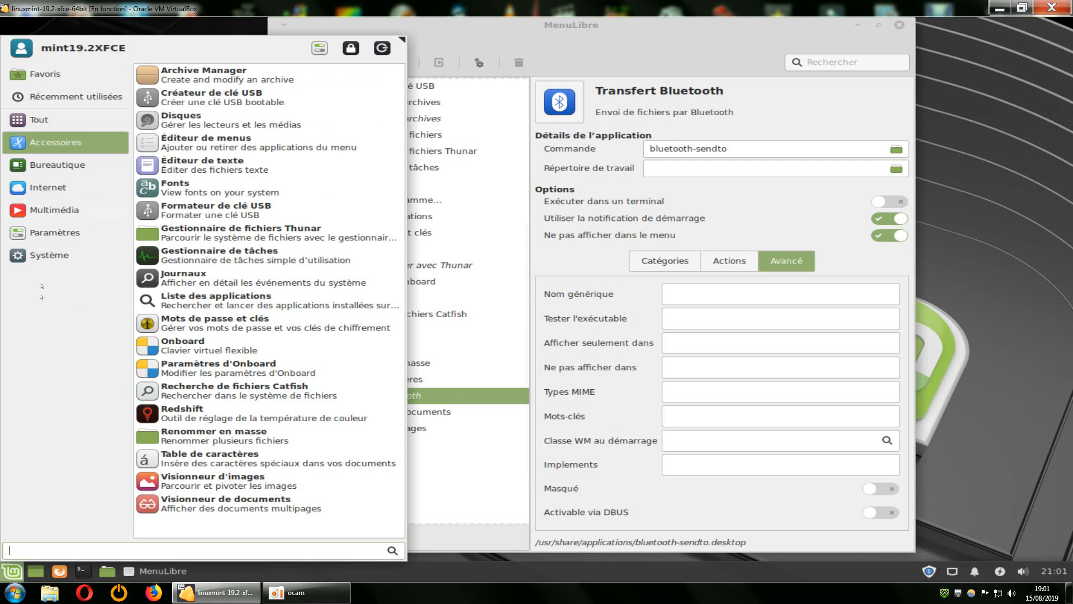
pyautogui.moveTo(60, 234)
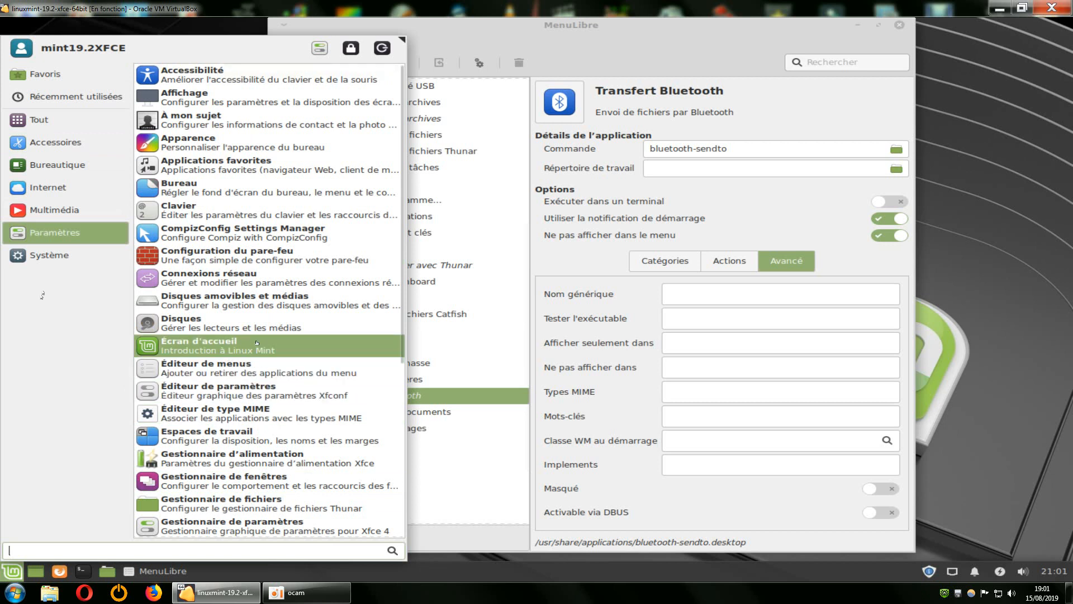
pyautogui.scroll(-5, 257, 342)
# Launch Gestionnaire de logiciels from the Système category, reposition its window at the desktop's upper edge and enlarge it downward.
pyautogui.click(59, 259)
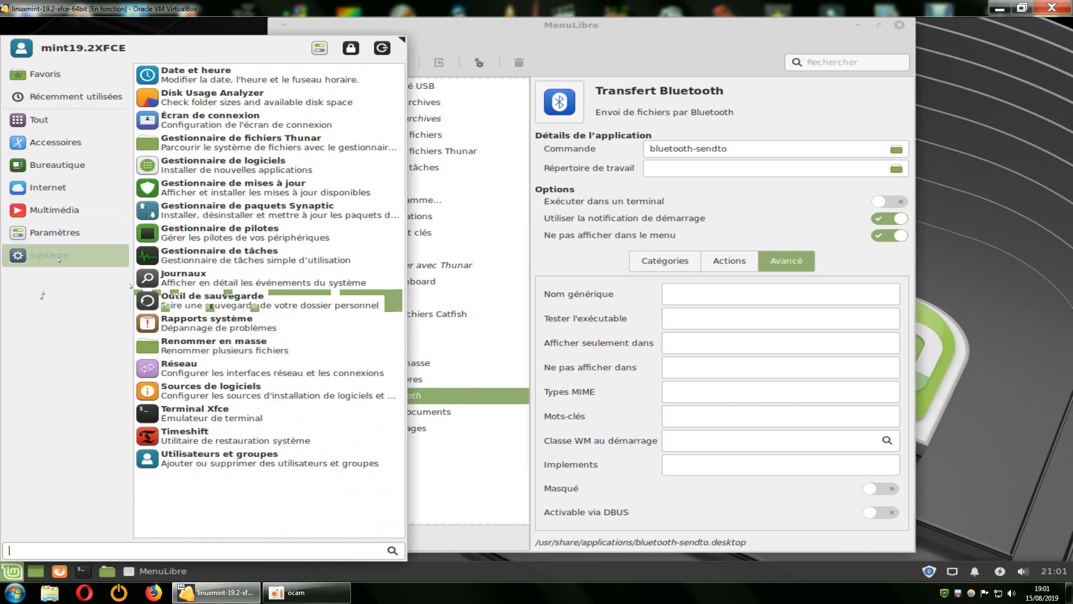
pyautogui.click(238, 163)
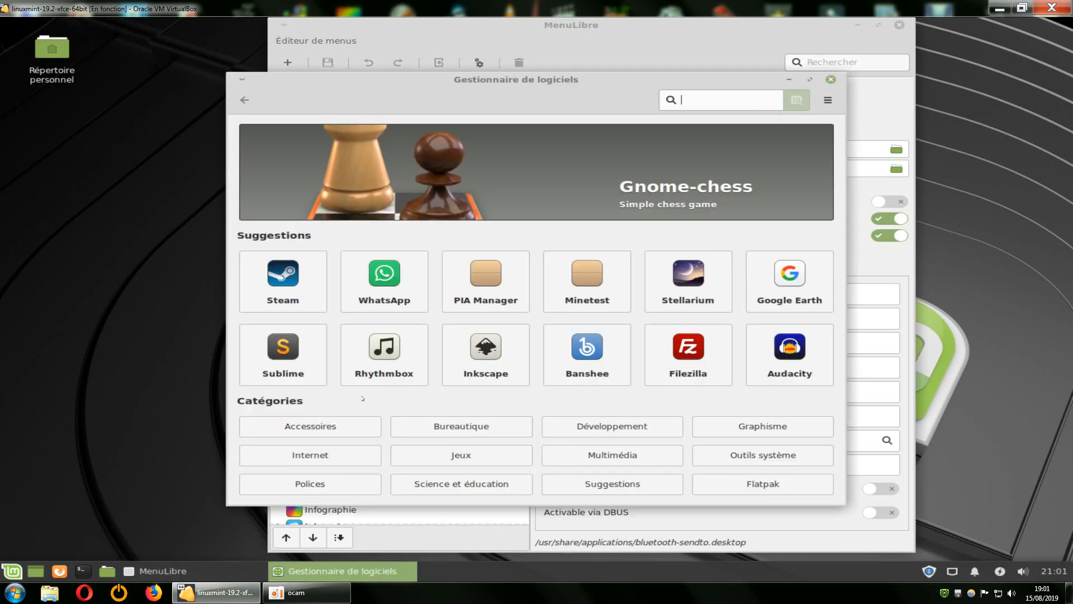
pyautogui.moveTo(598, 99); pyautogui.dragTo(227, 446)
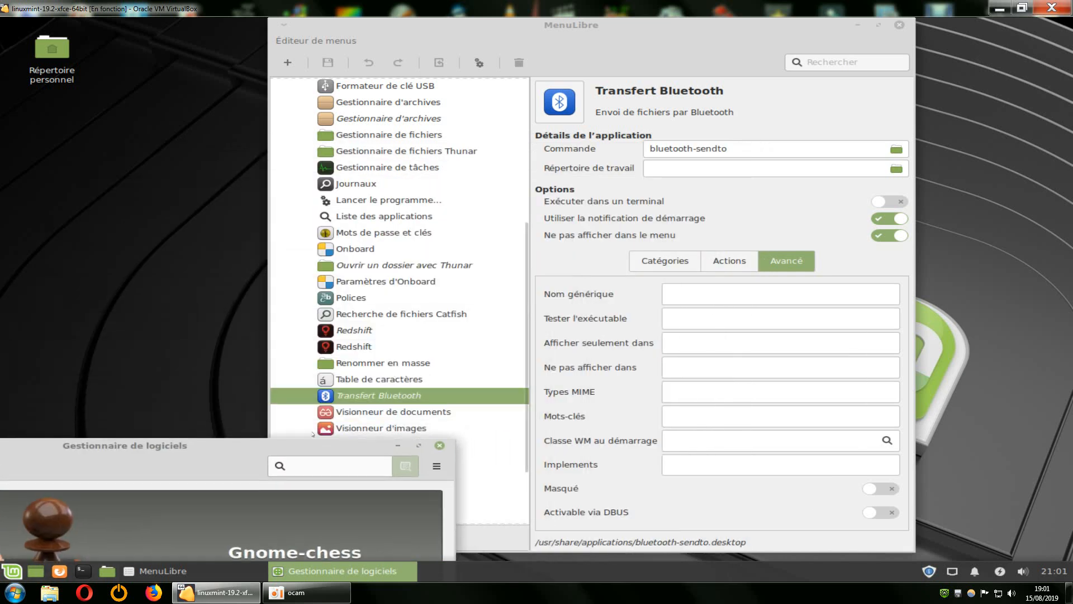
pyautogui.moveTo(249, 452); pyautogui.dragTo(465, 22)
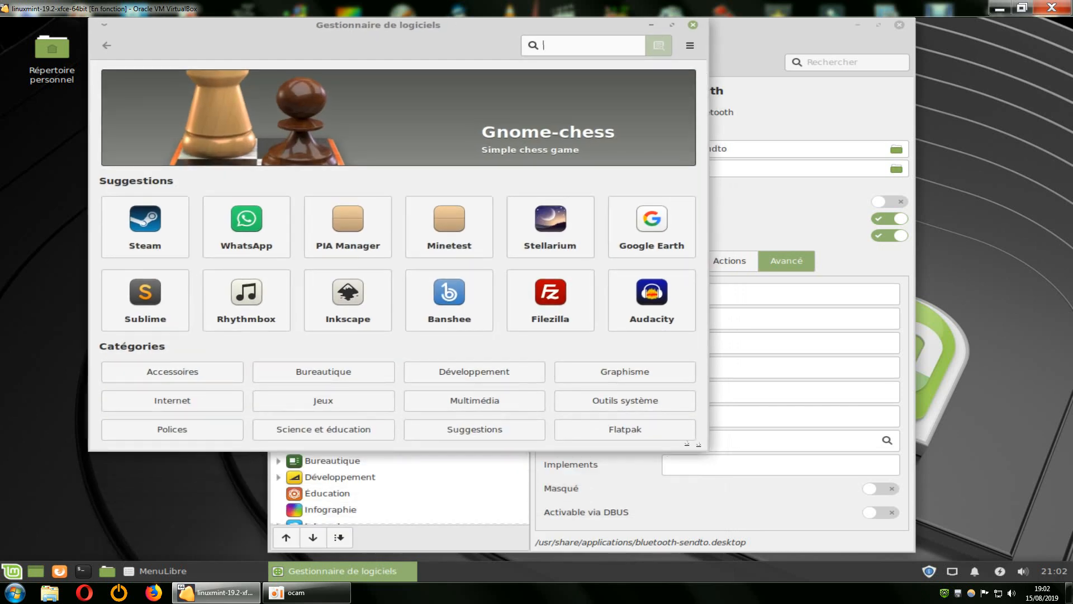
pyautogui.moveTo(699, 444); pyautogui.dragTo(695, 552)
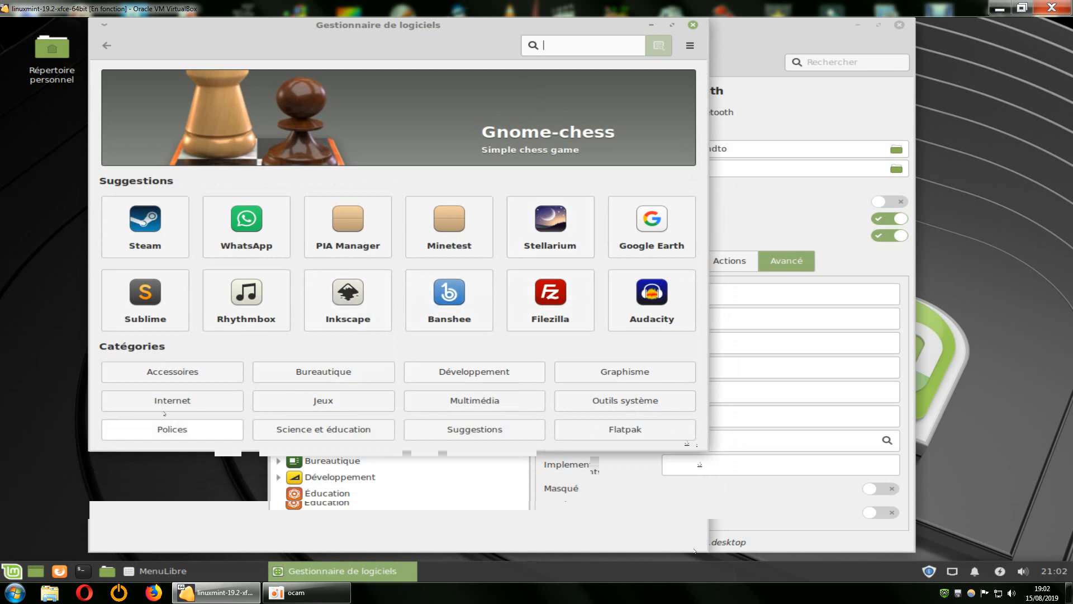
# Browse the Accessoires category in Gestionnaire de logiciels.
pyautogui.click(179, 372)
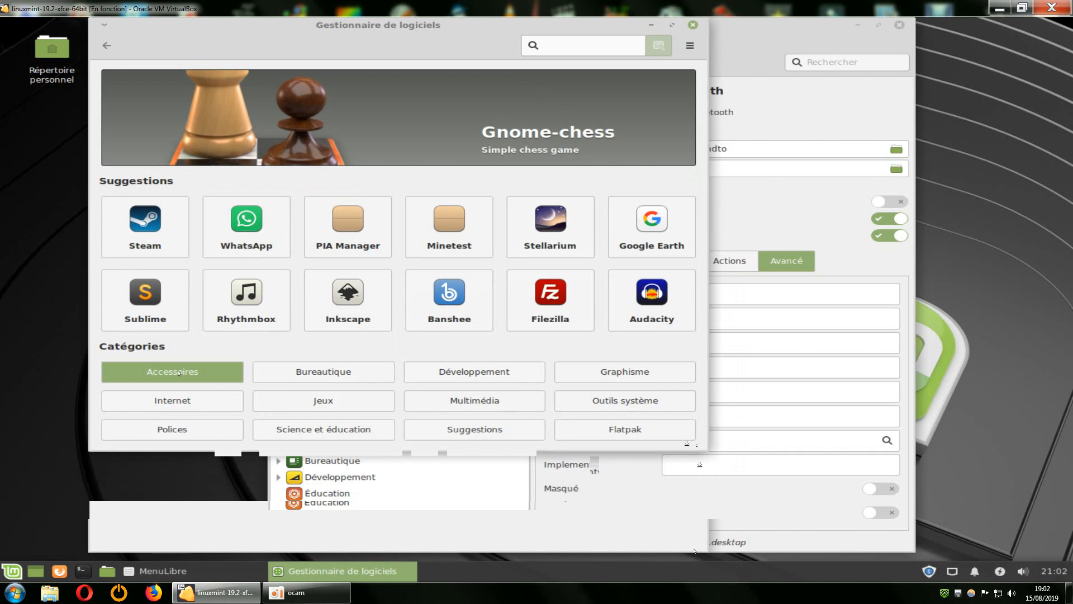
pyautogui.scroll(-3, 306, 350)
pyautogui.scroll(-3, 306, 350)
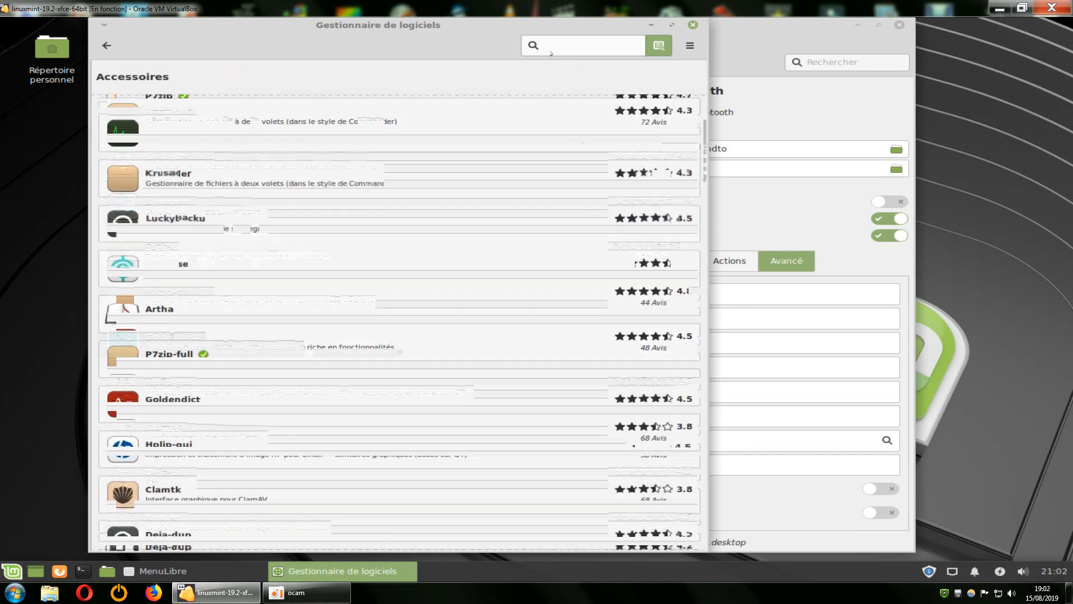
# Search Gestionnaire de logiciels for "bluetooth", examine the results and close the software manager.
pyautogui.click(557, 40)
pyautogui.write('blu')
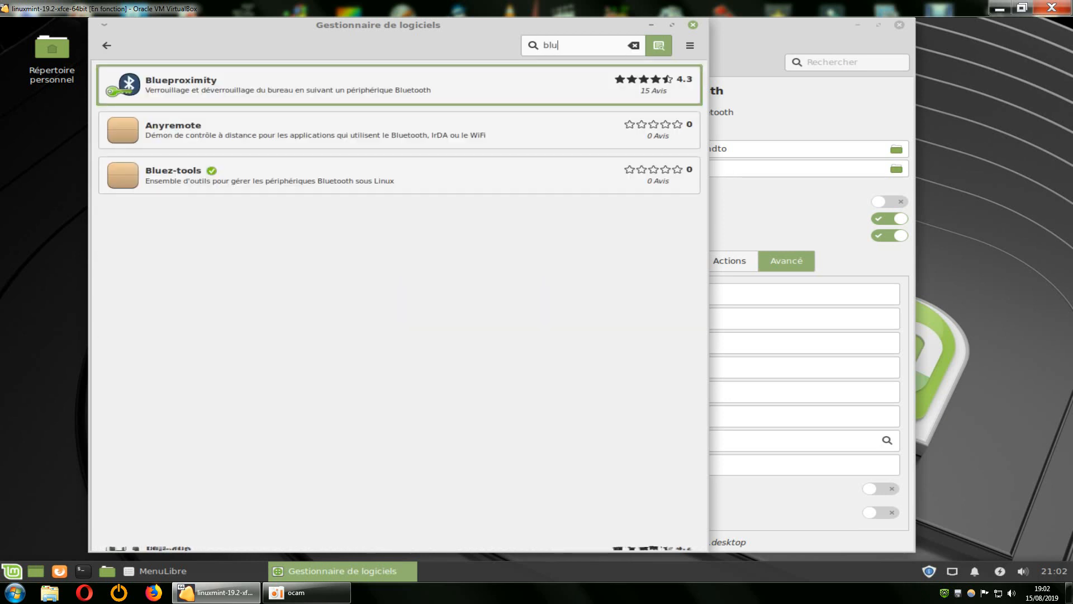
pyautogui.moveTo(541, 36); pyautogui.dragTo(607, 391)
pyautogui.moveTo(606, 307); pyautogui.dragTo(666, 131)
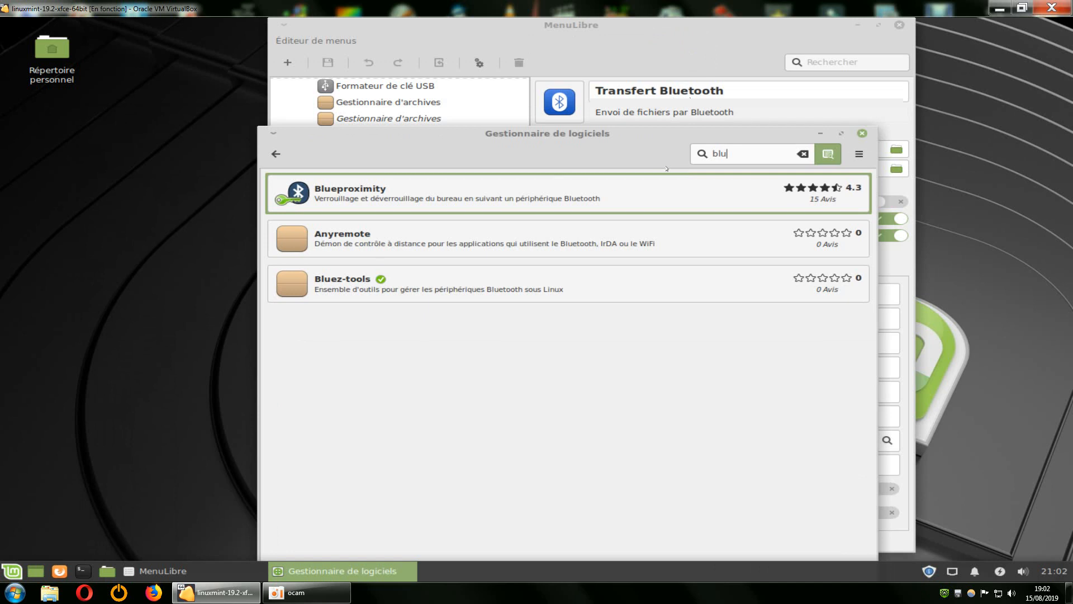
pyautogui.write('et')
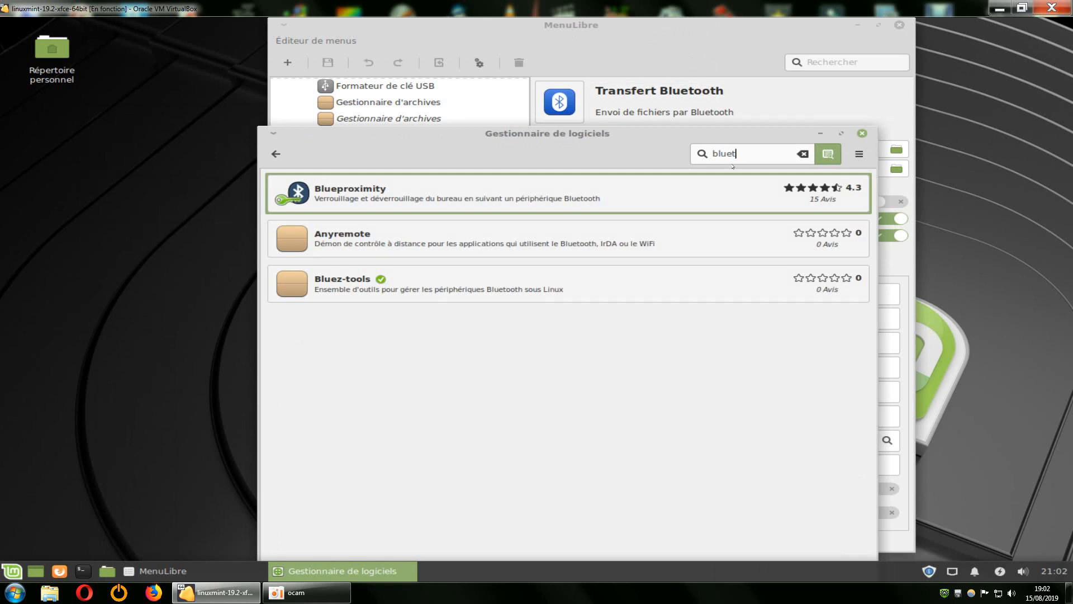
pyautogui.write('oo')
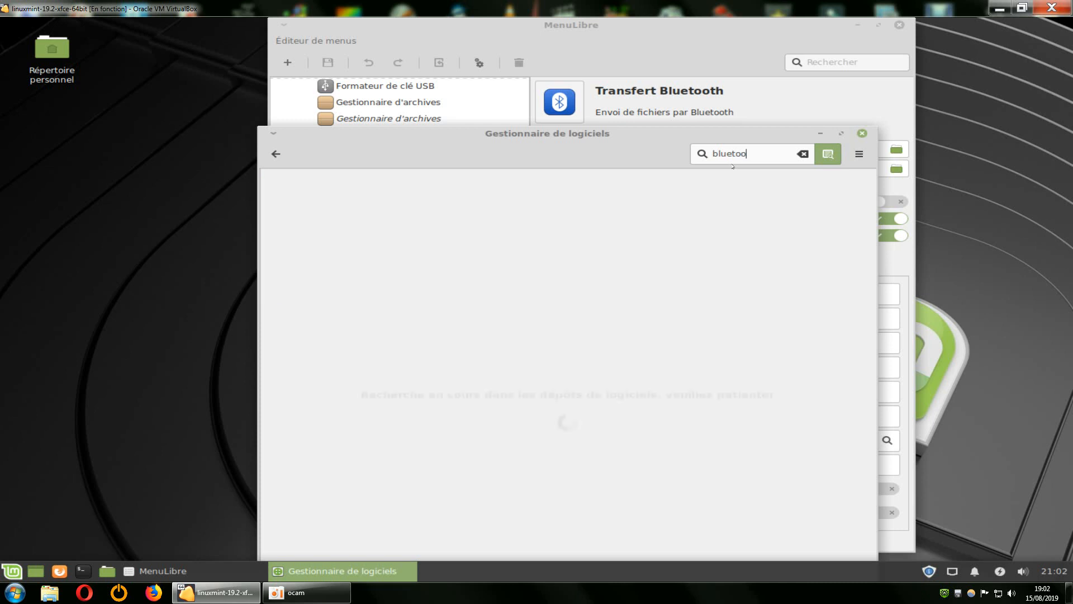
pyautogui.write('th')
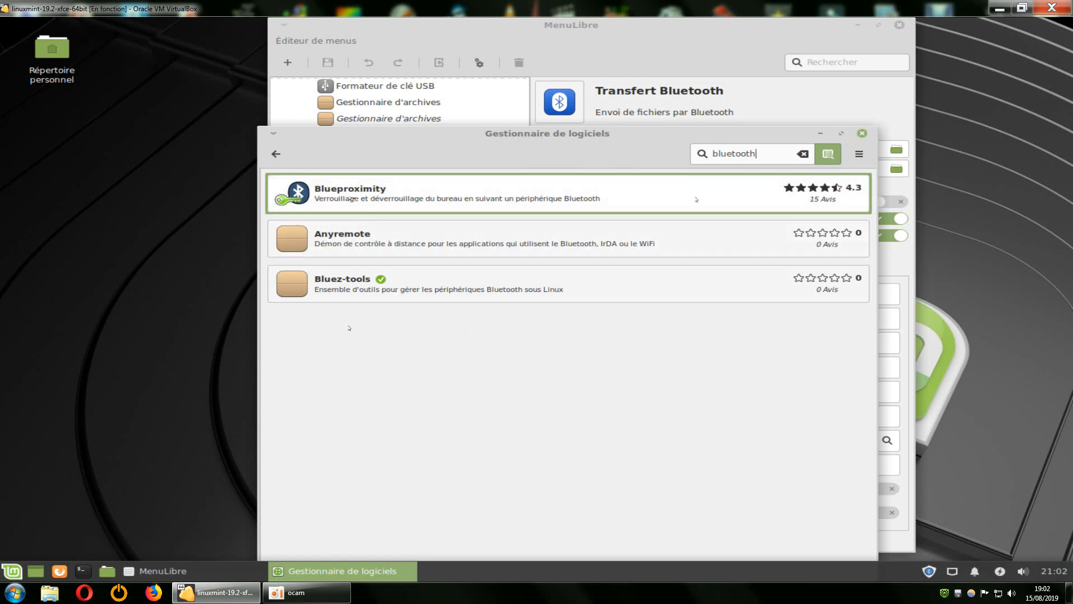
pyautogui.click(862, 134)
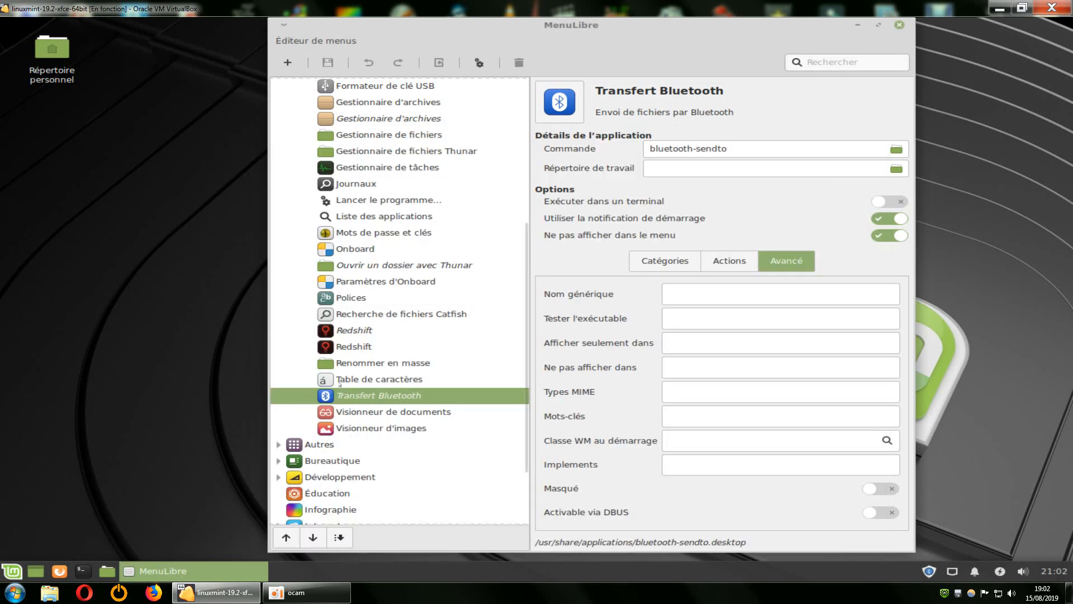
pyautogui.click(12, 571)
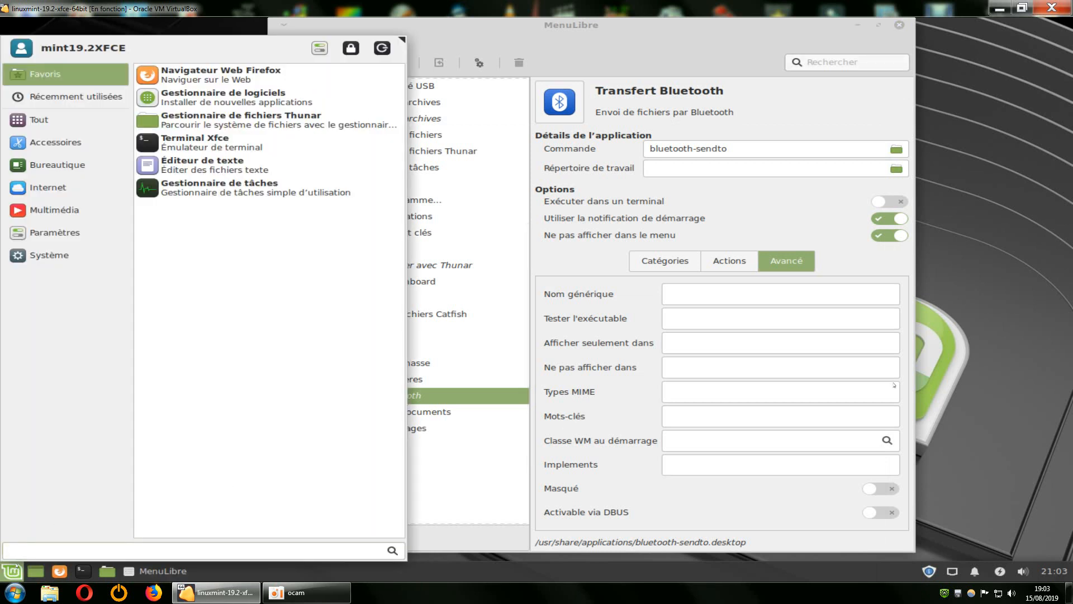
pyautogui.moveTo(966, 8); pyautogui.dragTo(543, 209)
pyautogui.doubleClick(543, 209)
pyautogui.click(1026, 288)
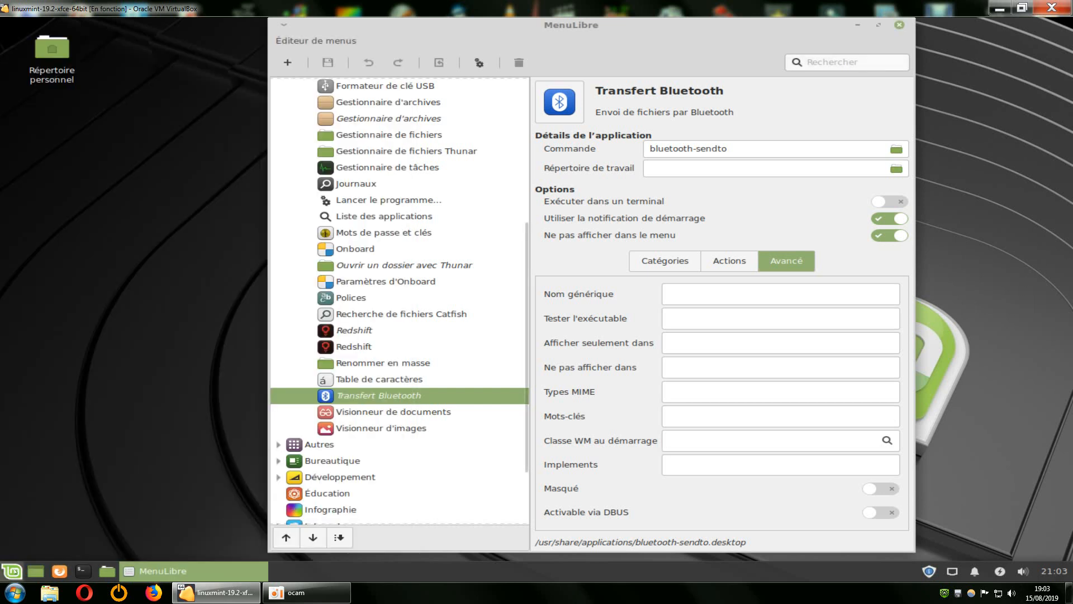
# View the Paramètres and Multimédia categories in the application menu.
pyautogui.click(11, 570)
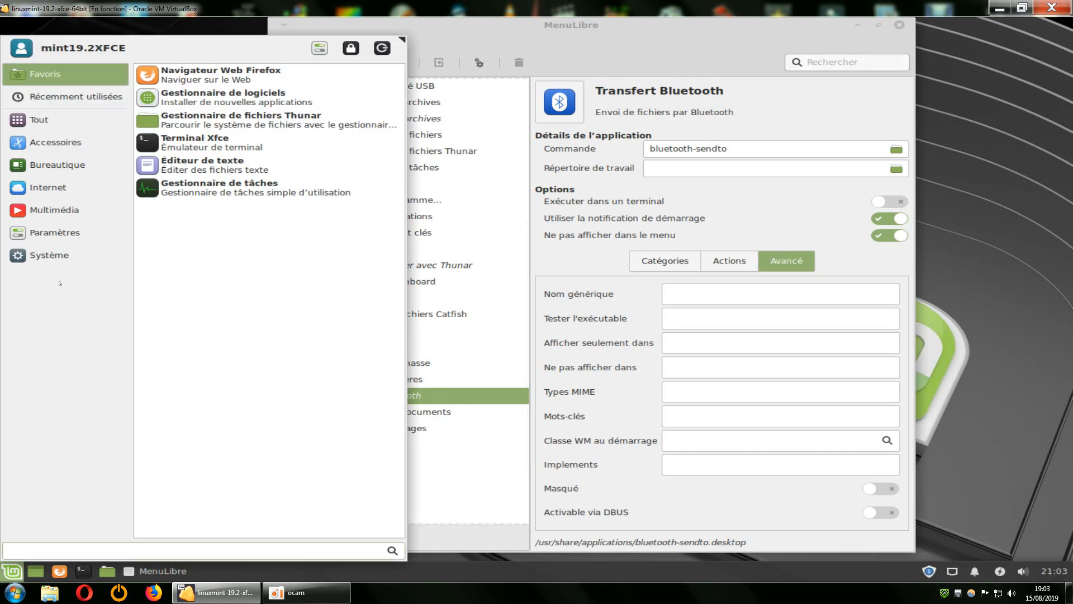
pyautogui.click(63, 233)
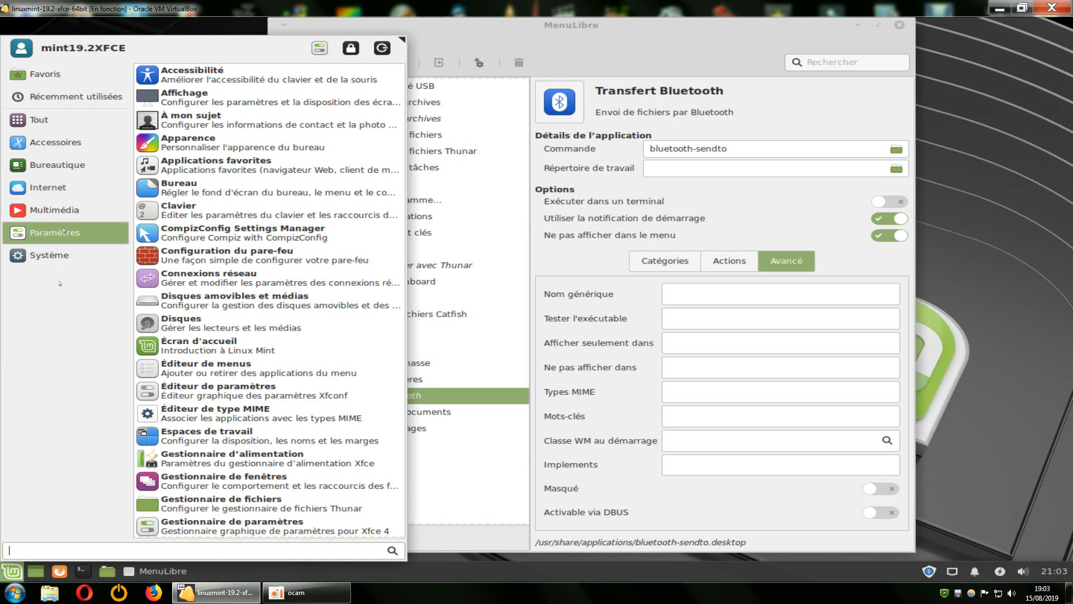
pyautogui.click(72, 220)
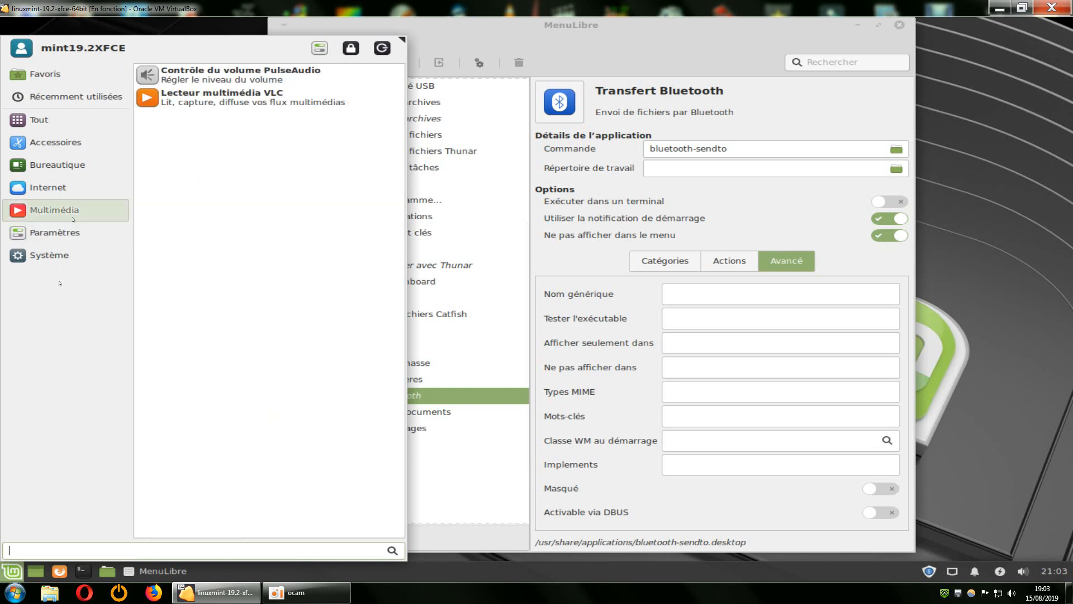
# Compare the entries in the Paramètres and Système categories of the application menu.
pyautogui.click(56, 233)
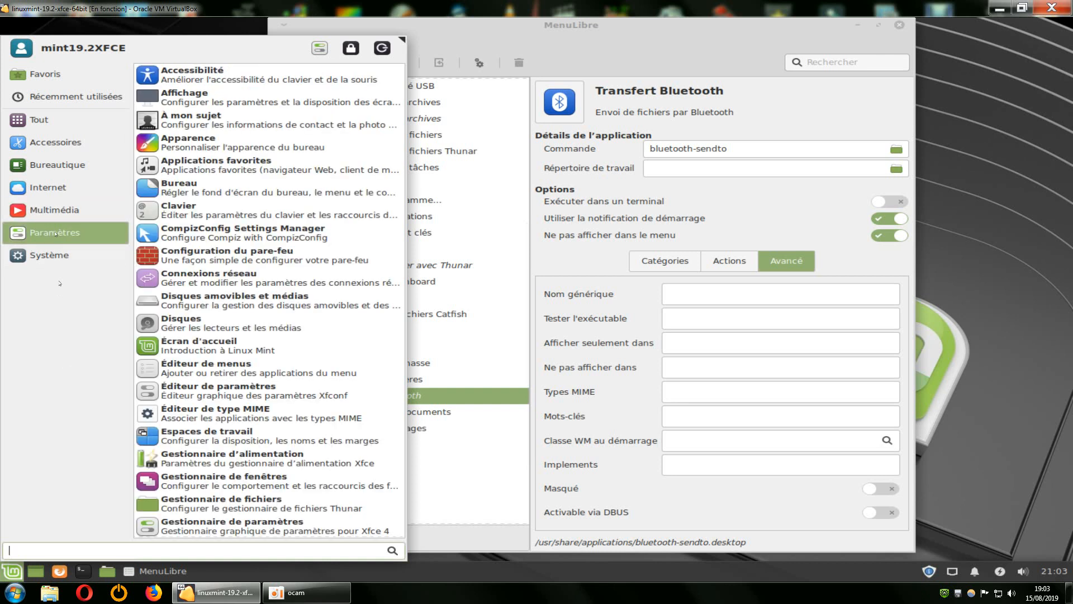
pyautogui.click(84, 252)
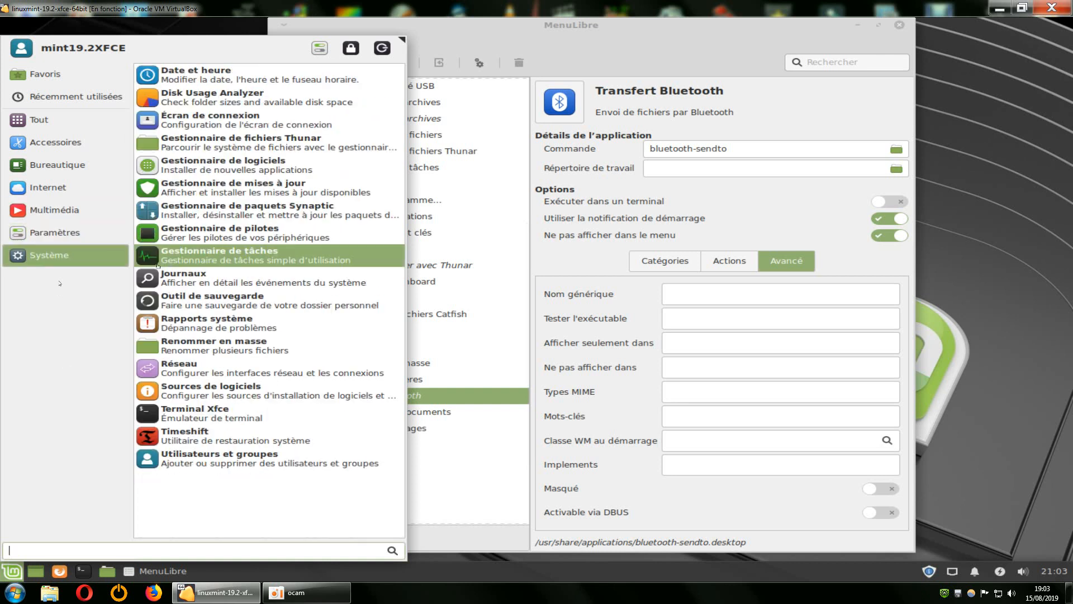
pyautogui.click(97, 240)
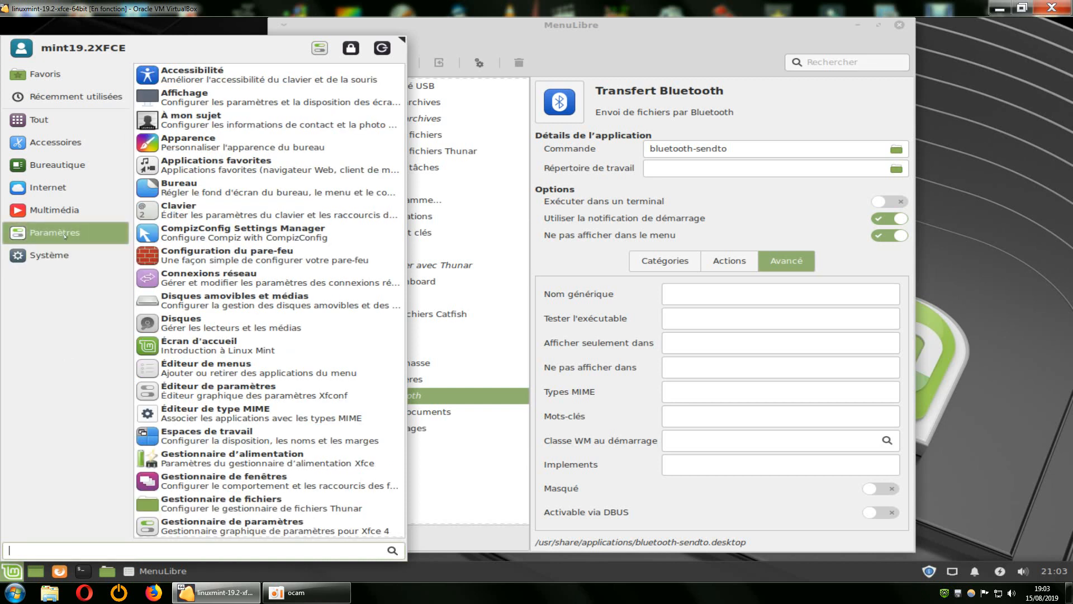
pyautogui.click(111, 248)
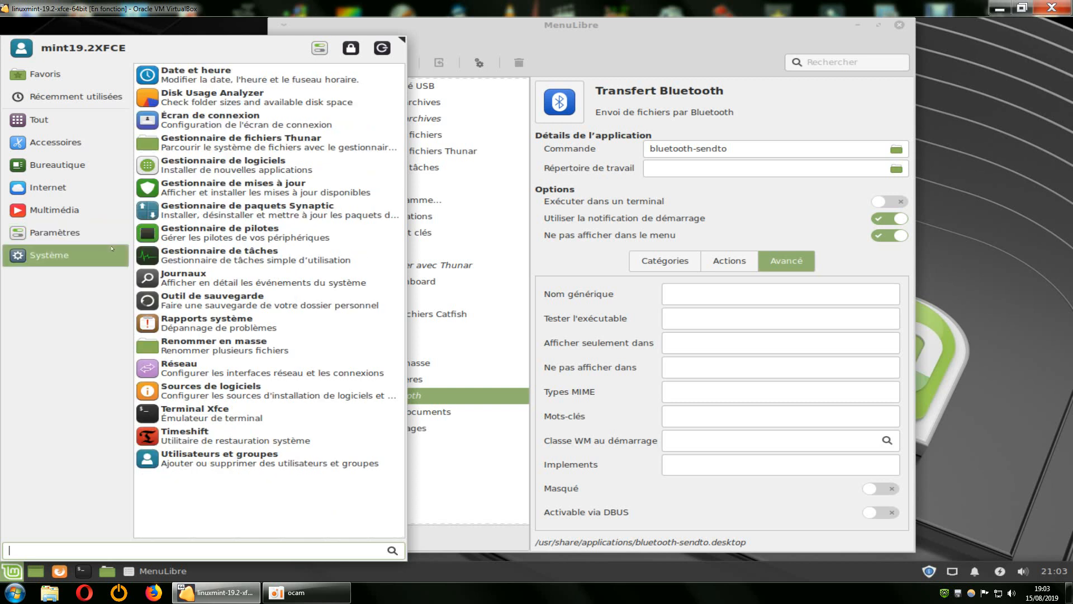
# Launch Gestionnaire de paquets Synaptic from the Système category, authenticate with the account password and dismiss the Présentation rapide dialog.
pyautogui.click(217, 212)
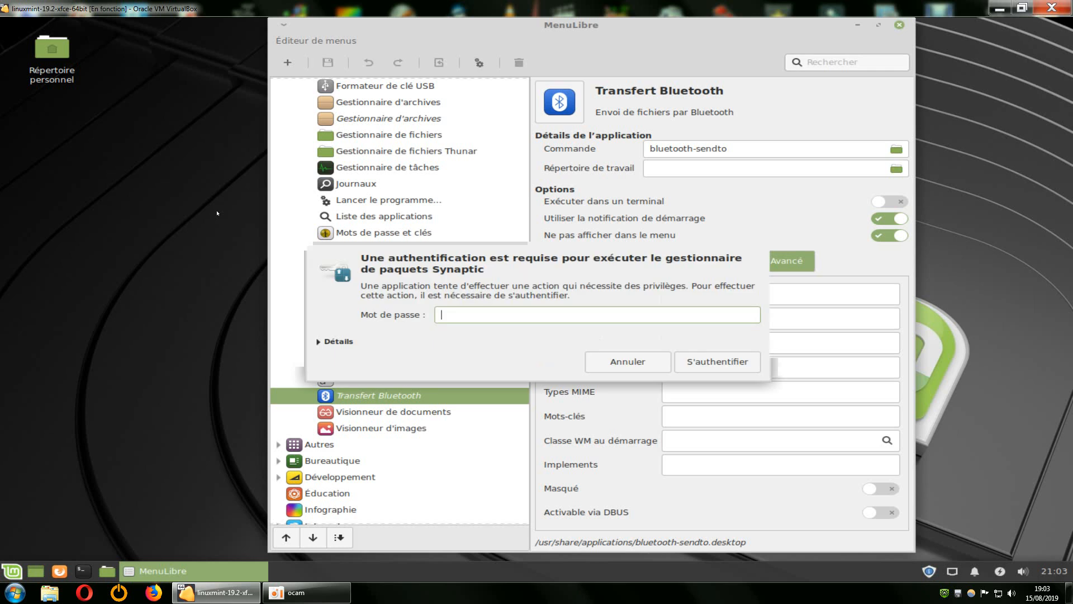
pyautogui.write('**')
pyautogui.press('Return')
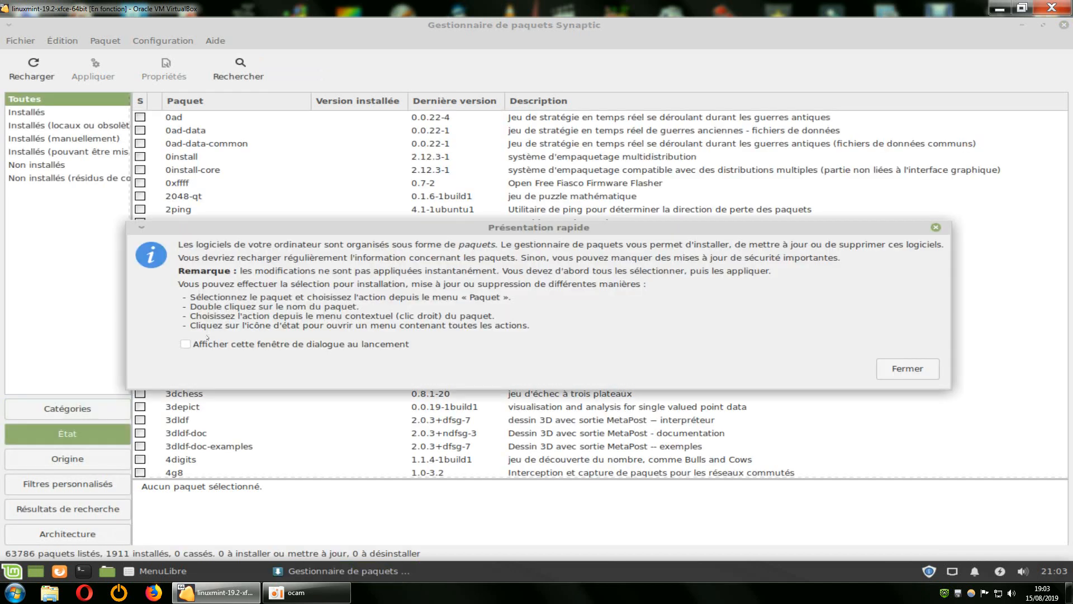
pyautogui.click(907, 369)
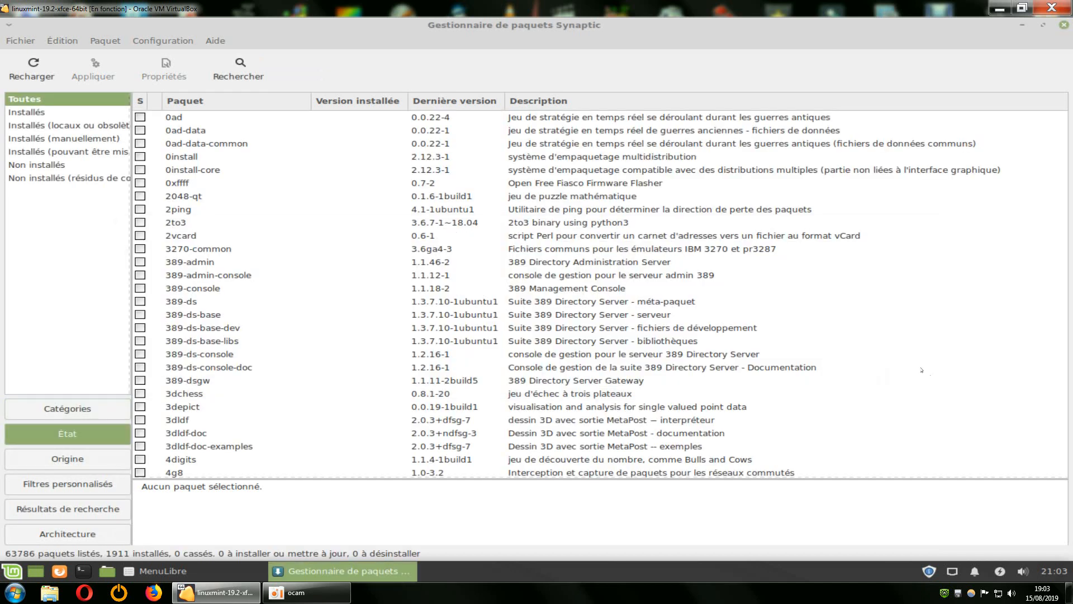
# Search Synaptic's package names and descriptions for "bluetooth".
pyautogui.click(238, 70)
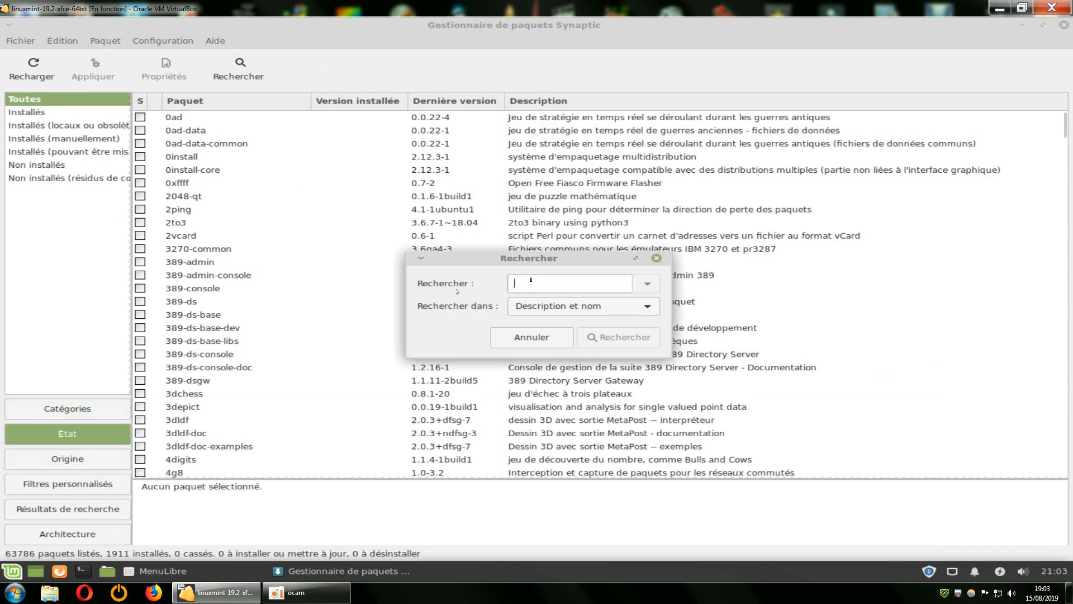
pyautogui.write('bluetooth')
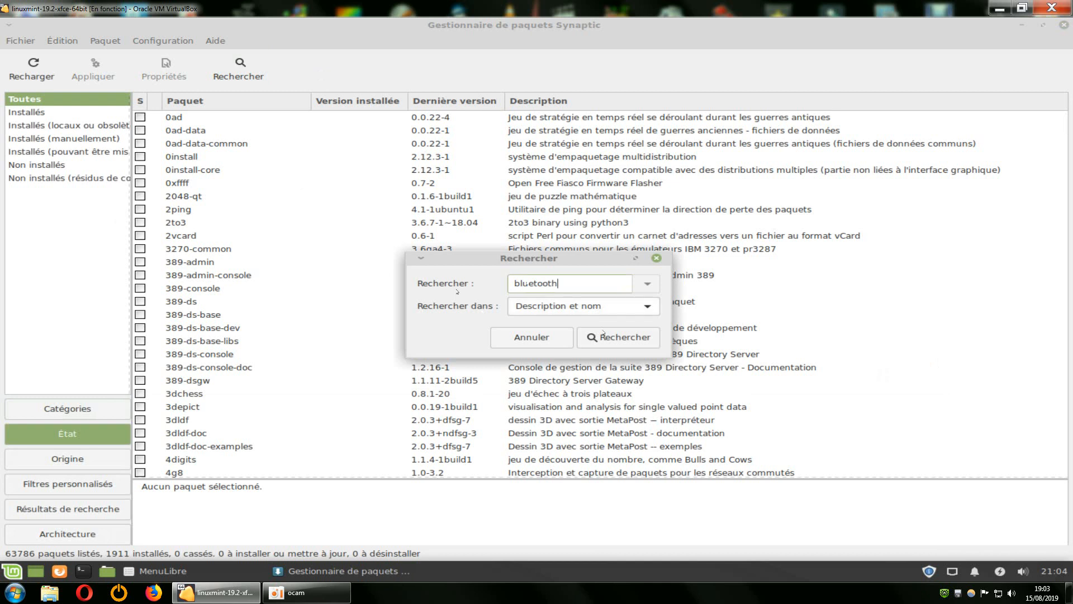
pyautogui.click(601, 333)
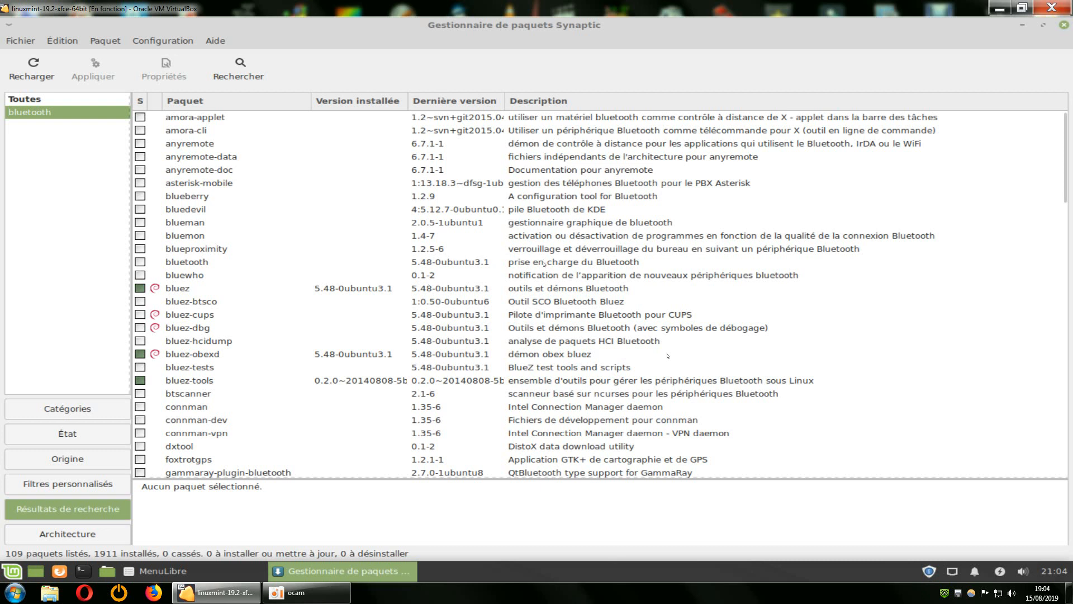
# Inspect the bluetooth package's description and available actions, and close Synaptic without selecting it for installation.
pyautogui.click(175, 265)
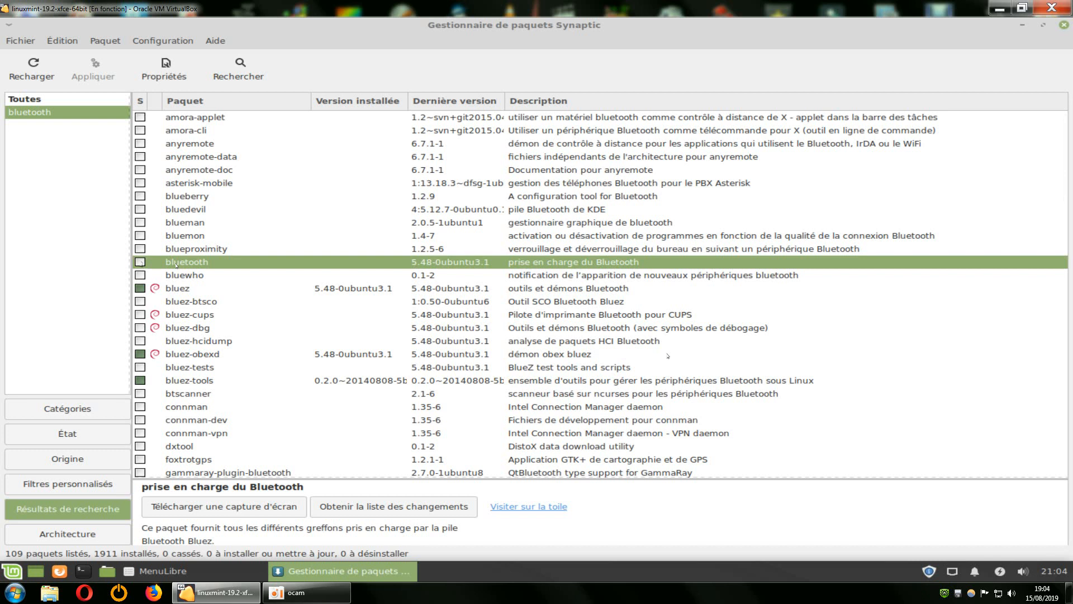
pyautogui.rightClick(176, 265)
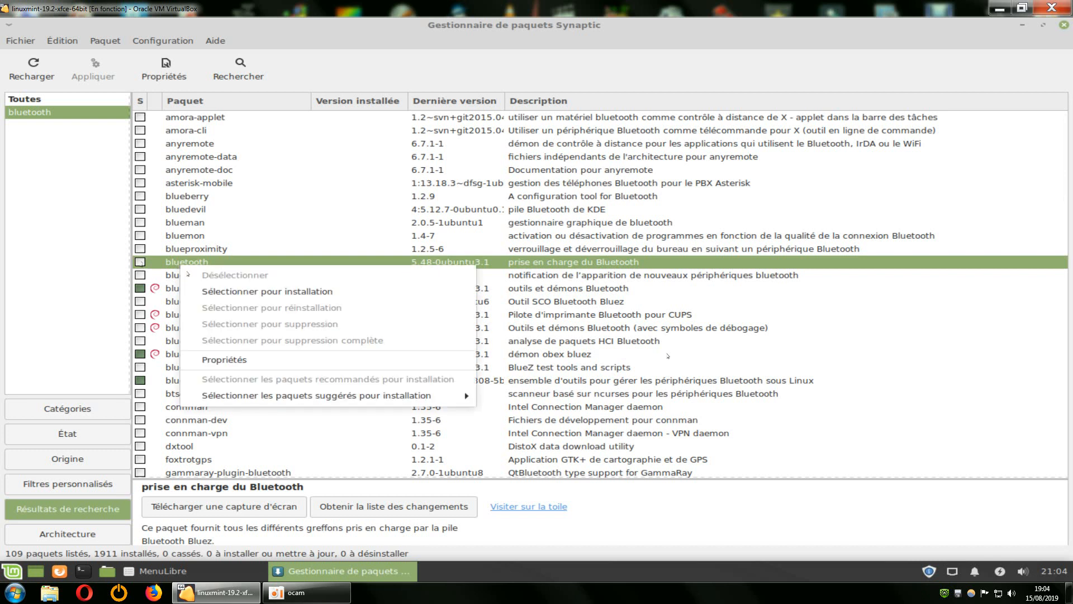
pyautogui.click(1062, 27)
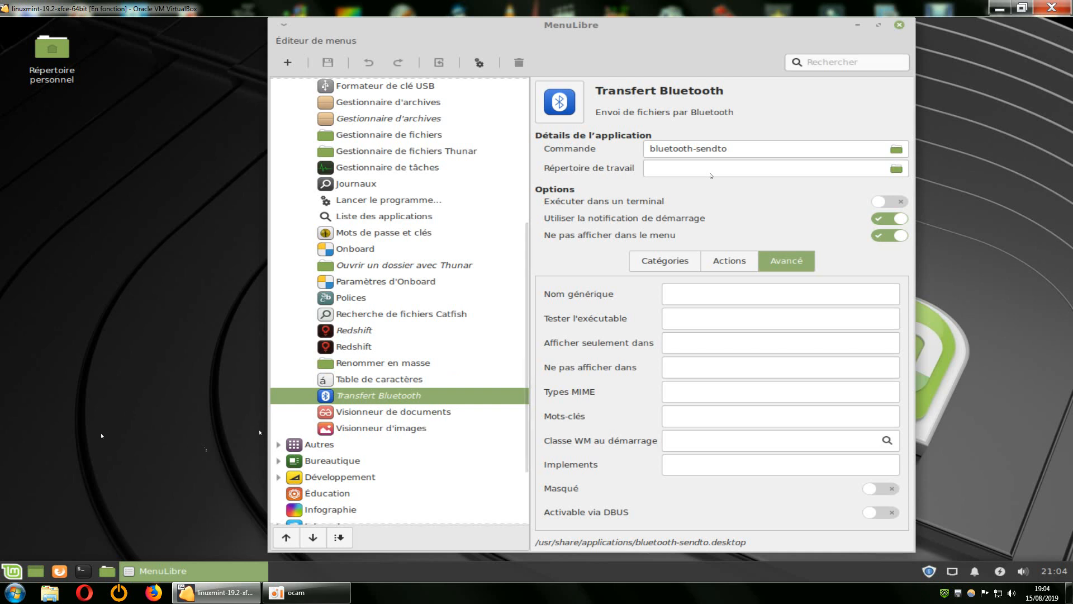
# Look through the full Paramètres and Système listings in the application menu, and return to MenuLibre.
pyautogui.click(13, 570)
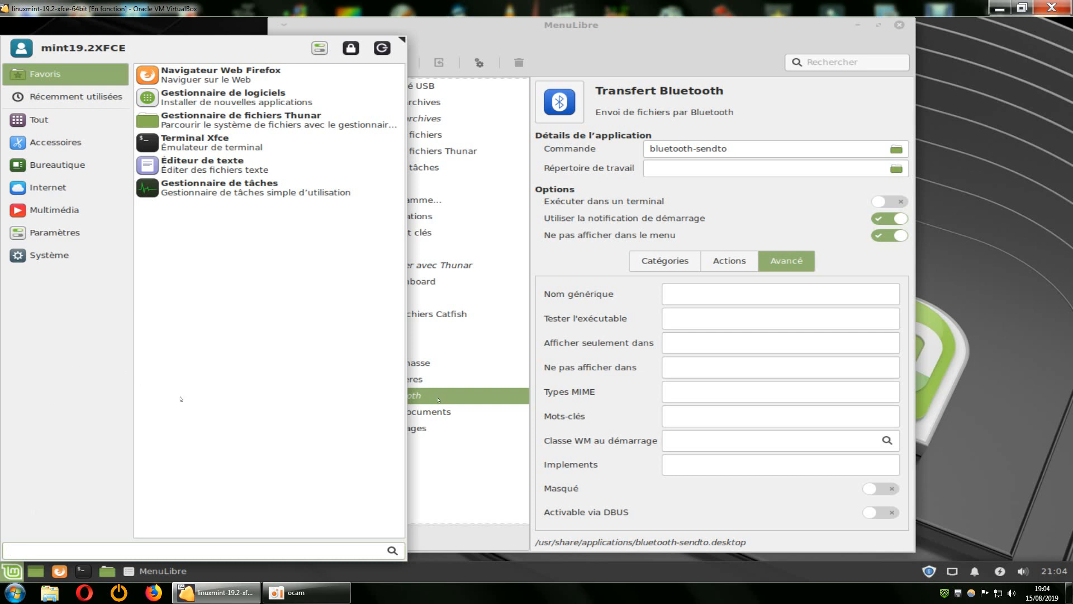
pyautogui.click(64, 233)
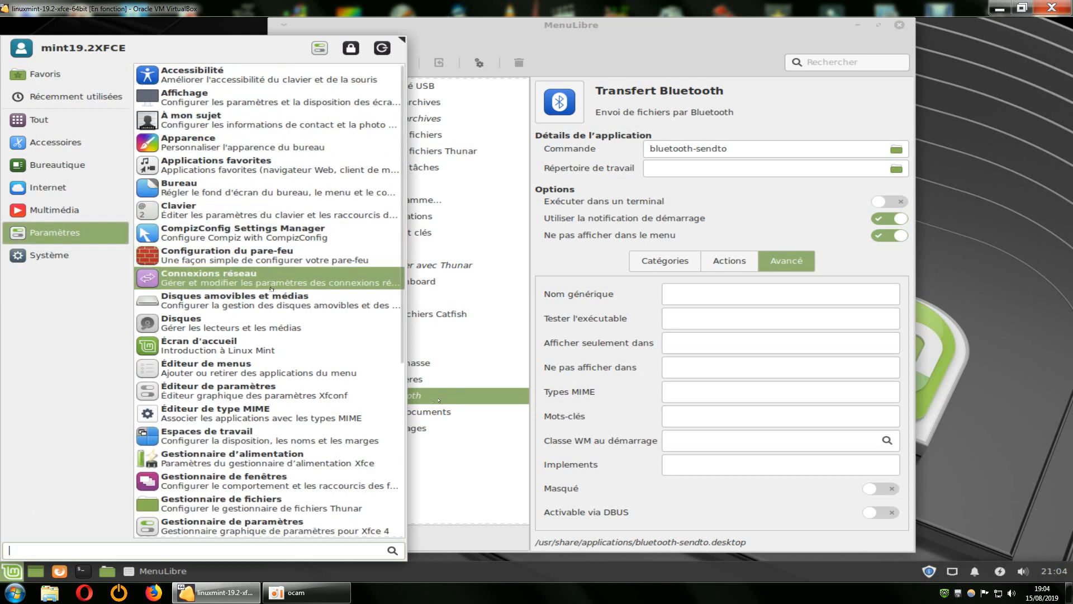
pyautogui.moveTo(400, 325); pyautogui.dragTo(379, 500)
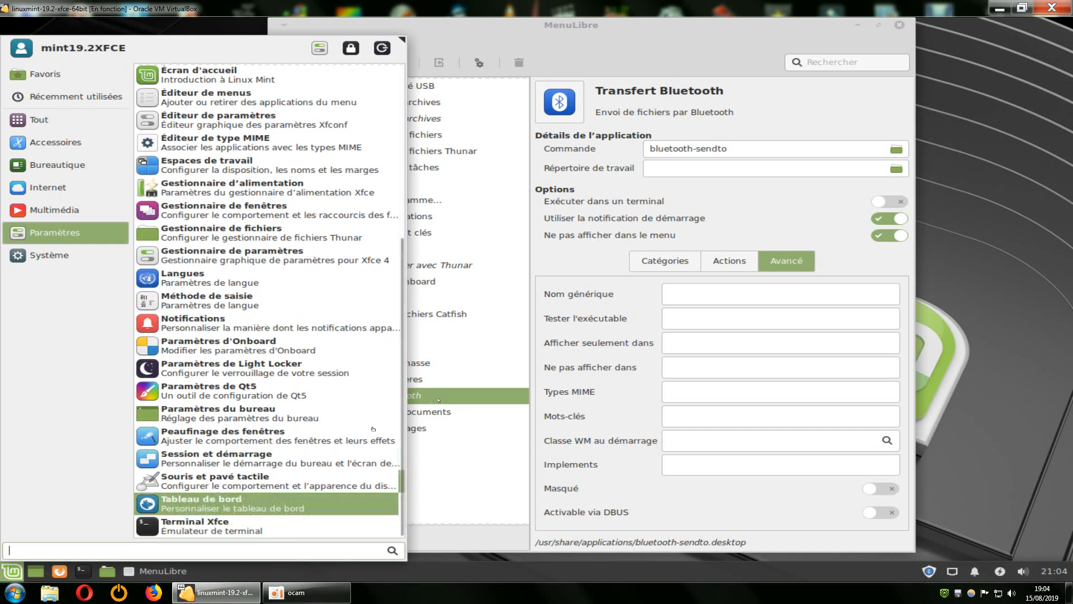
pyautogui.click(51, 256)
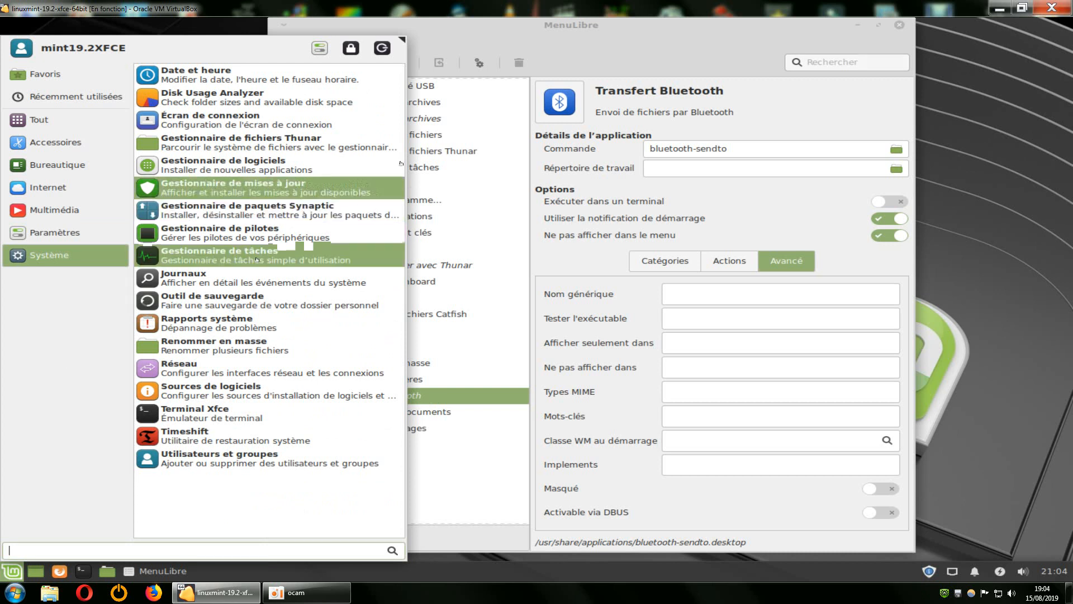
pyautogui.click(662, 31)
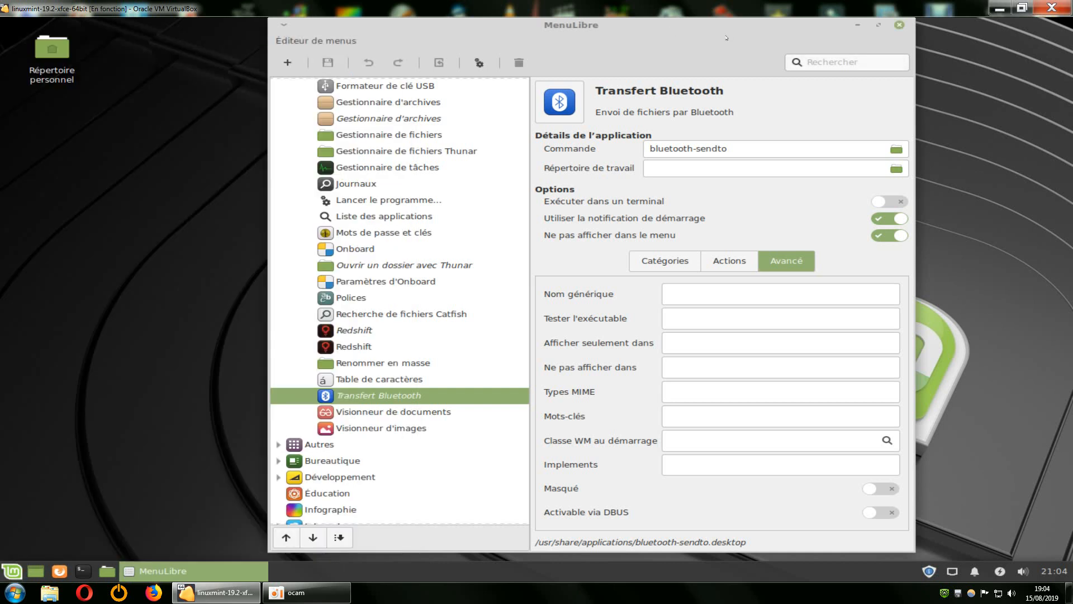
# Widen the MenuLibre window, examine the Accessoires entries from compton to Visionneur d'images and collapse the category.
pyautogui.moveTo(907, 88); pyautogui.dragTo(1017, 88)
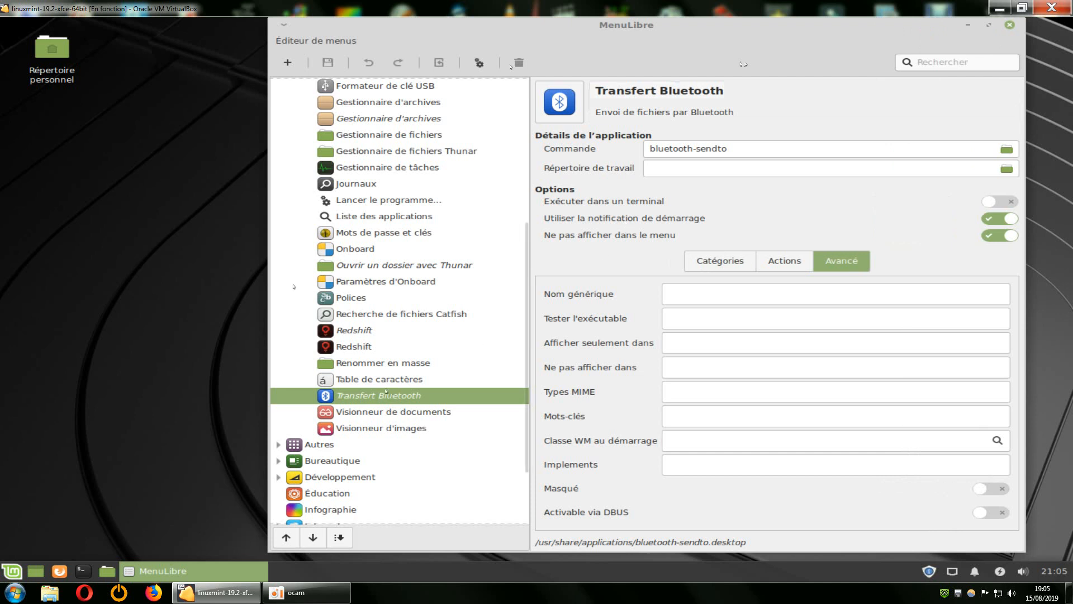
pyautogui.scroll(3, 295, 285)
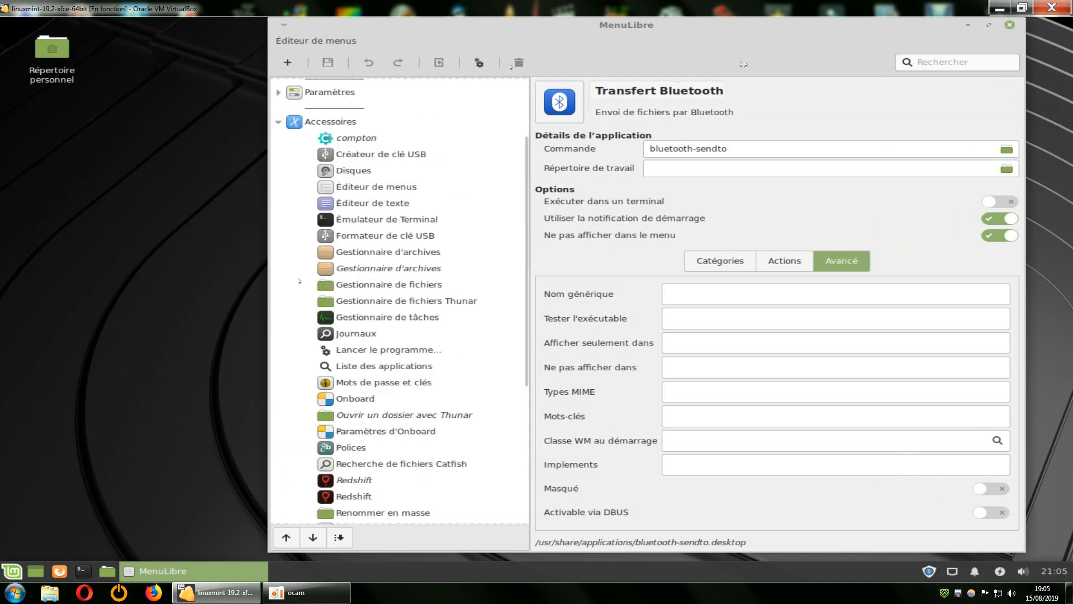
pyautogui.click(278, 223)
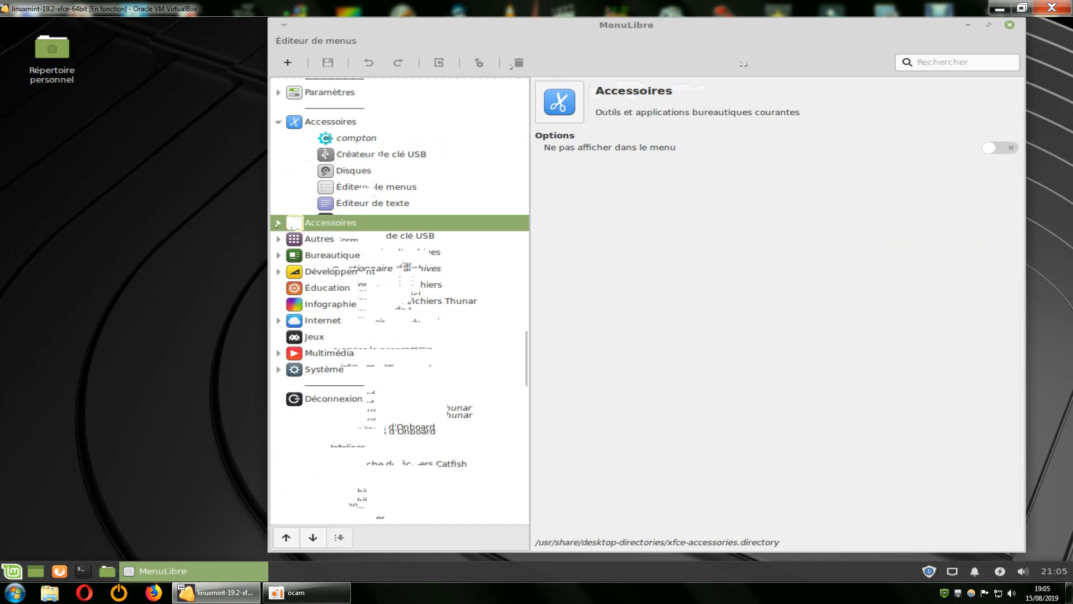
pyautogui.click(279, 223)
pyautogui.scroll(-7, 442, 341)
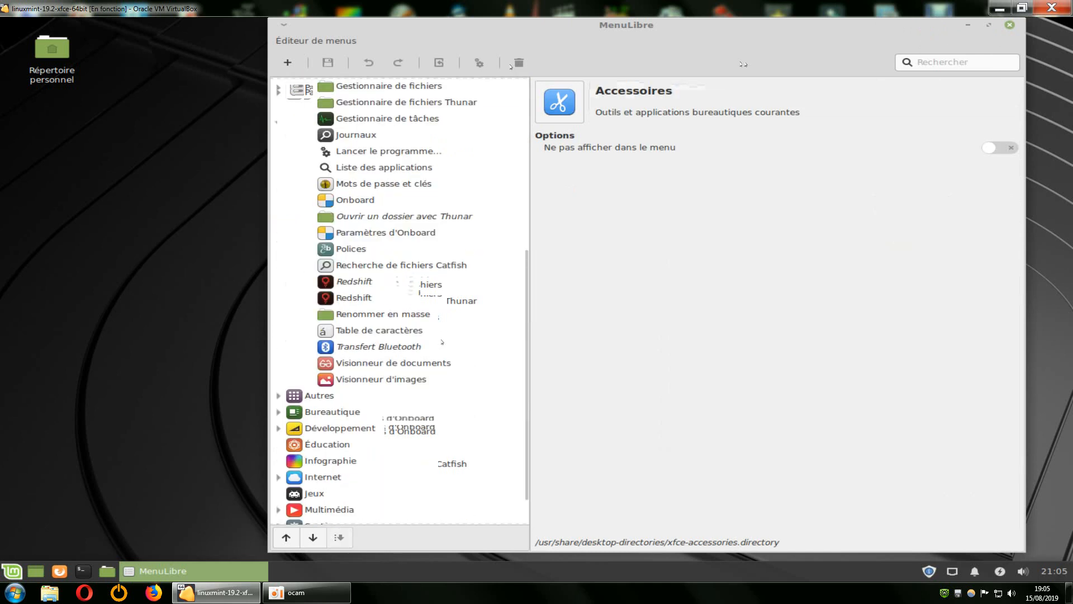
pyautogui.scroll(4, 445, 342)
pyautogui.scroll(3, 446, 342)
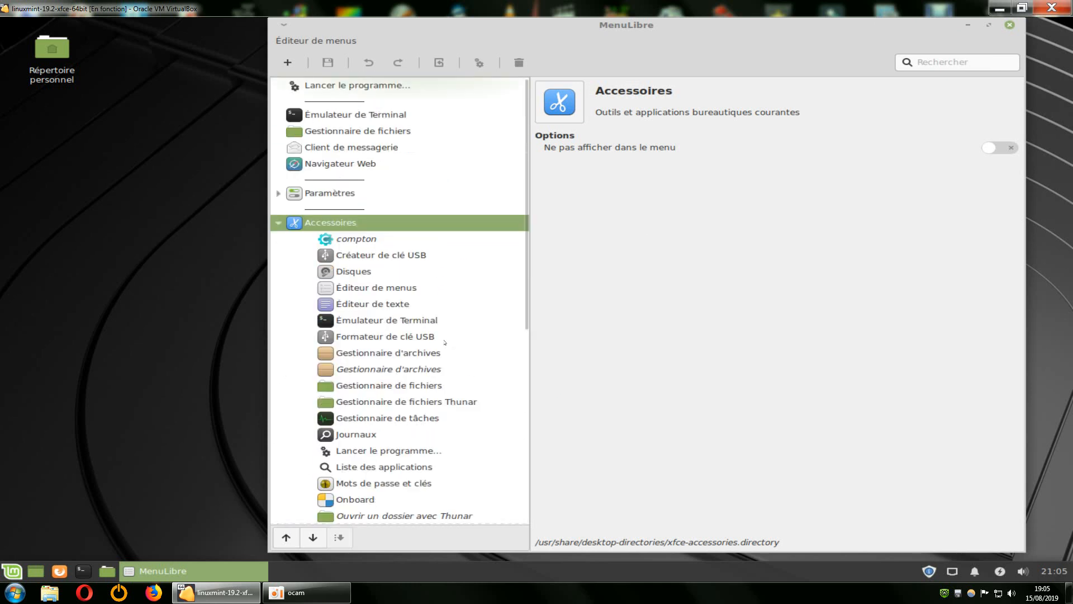
pyautogui.click(278, 223)
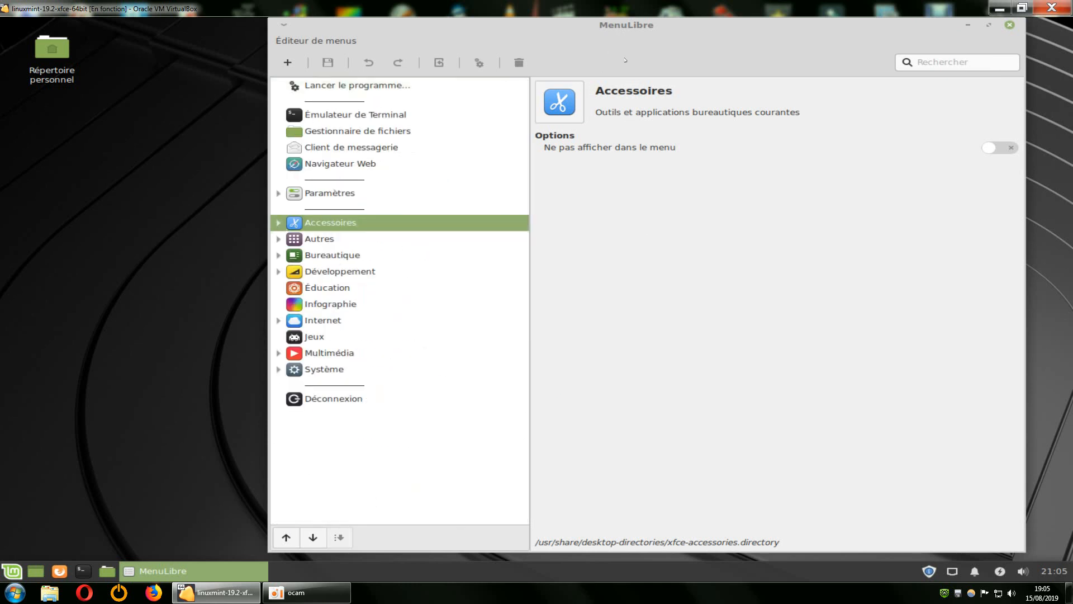
# Close MenuLibre and reopen it through the Whisker menu's Modifier les applications option.
pyautogui.click(1010, 26)
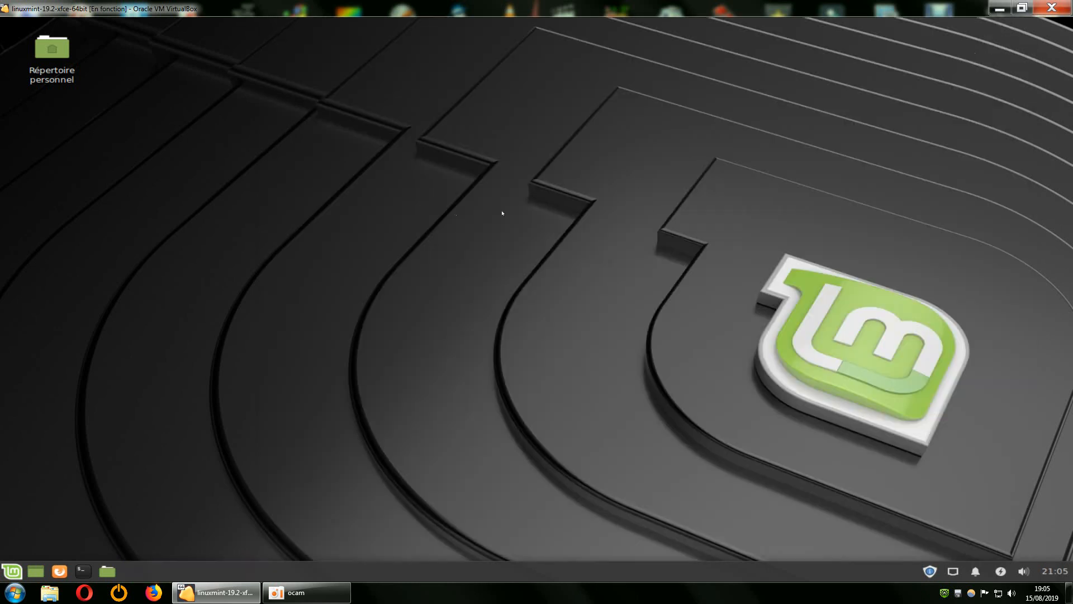
pyautogui.rightClick(14, 571)
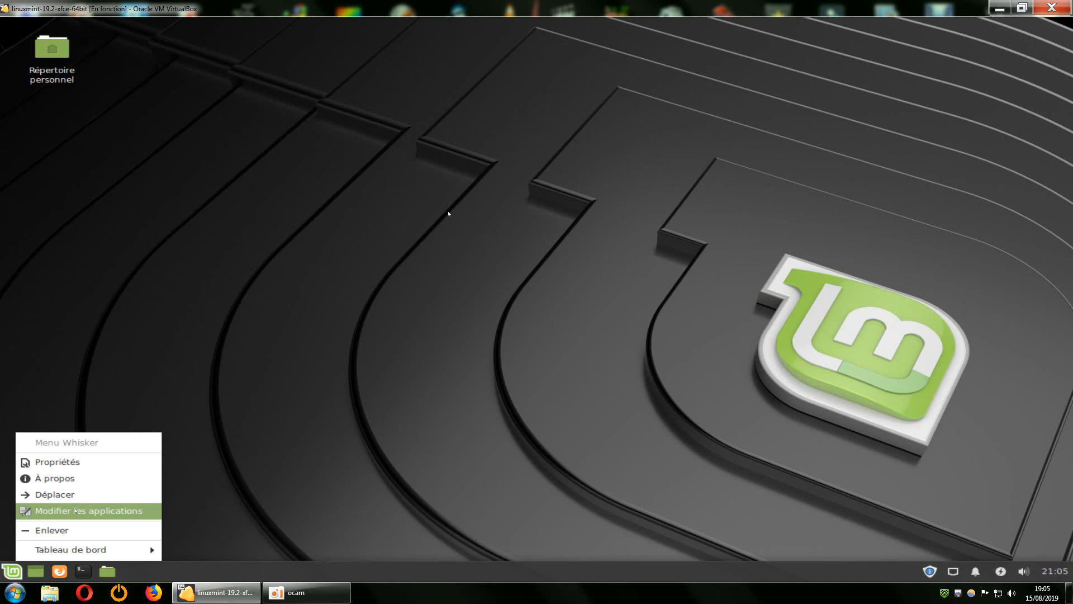
pyautogui.click(75, 510)
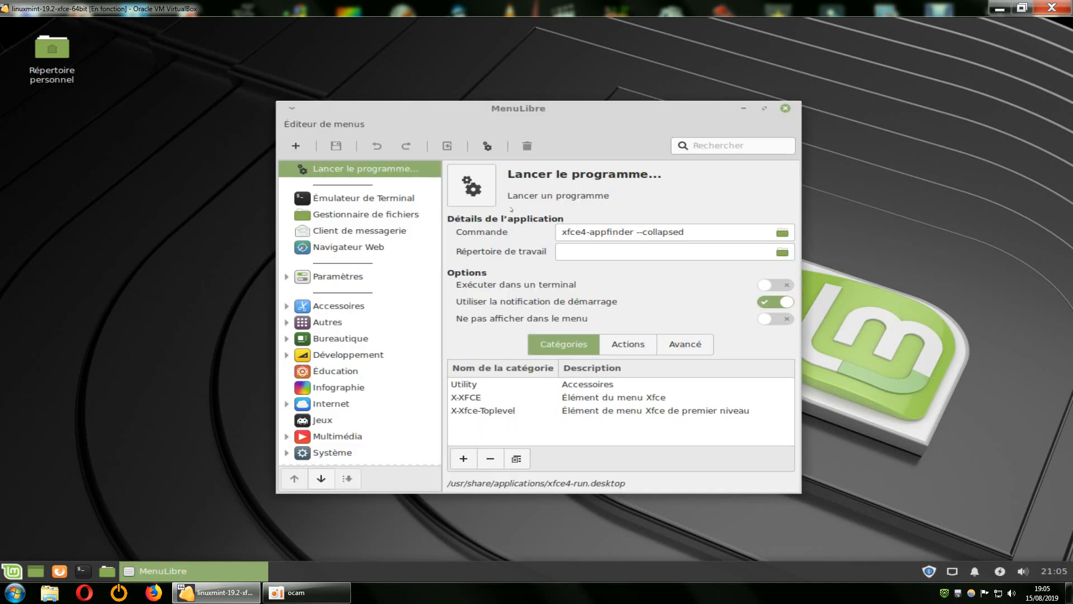
# Enlarge the MenuLibre window, without maximizing it, so that it covers most of the desktop.
pyautogui.click(765, 108)
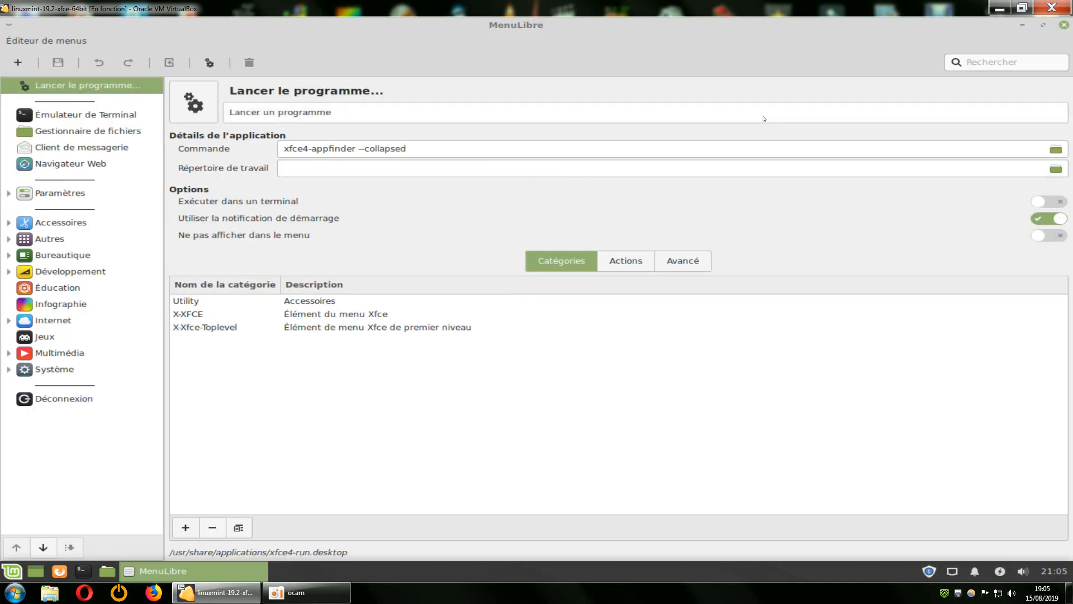
pyautogui.click(1043, 24)
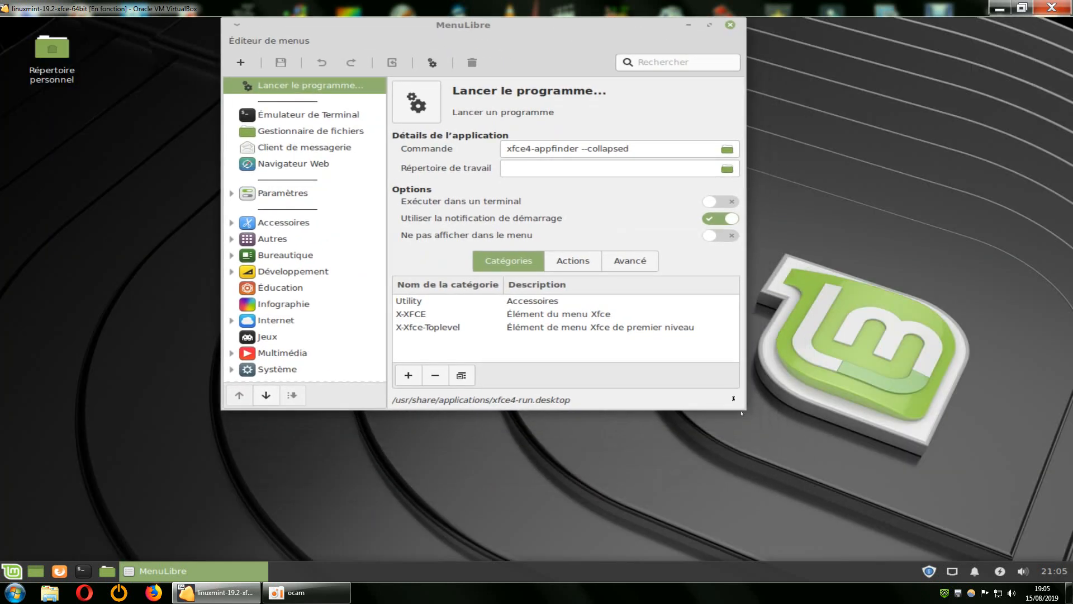
pyautogui.moveTo(742, 413); pyautogui.dragTo(1024, 551)
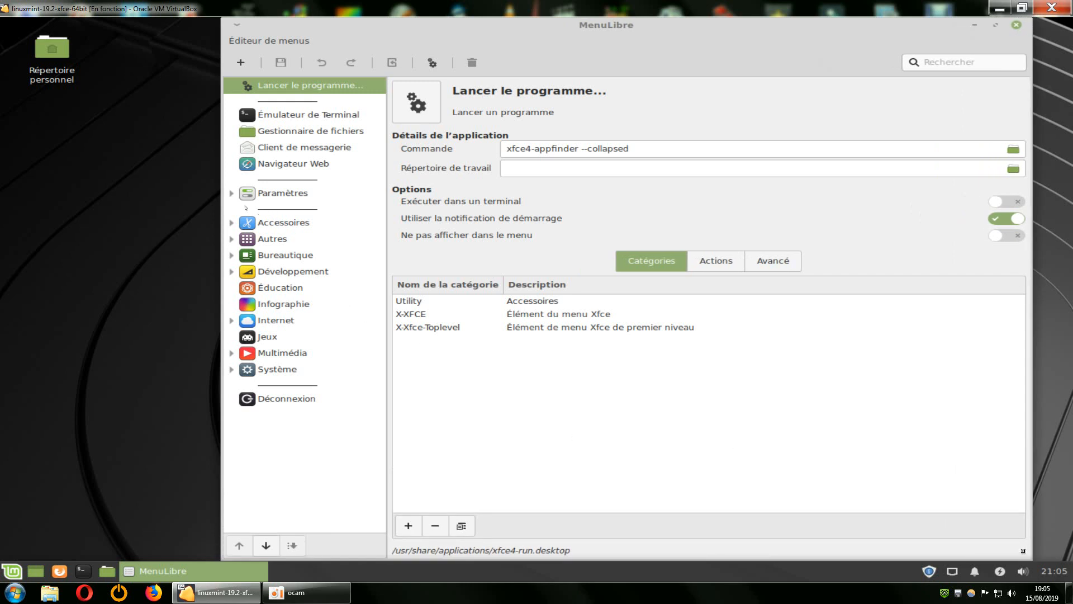
# Expand the Accessoires and Multimédia categories in MenuLibre to view their entries, and collapse both.
pyautogui.click(231, 223)
pyautogui.click(231, 222)
pyautogui.click(231, 223)
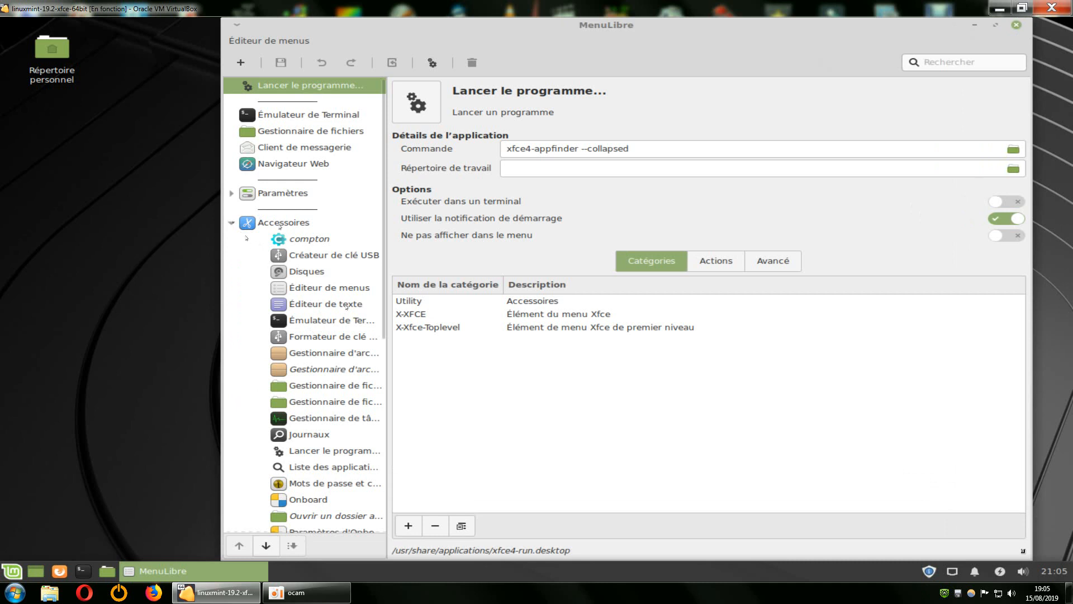
pyautogui.click(231, 222)
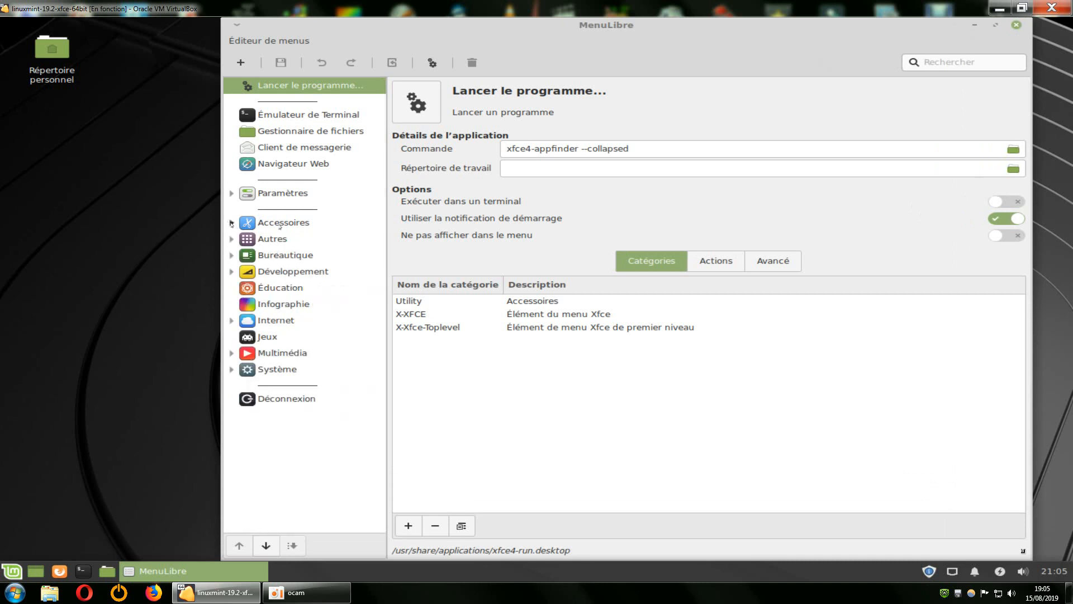
pyautogui.click(231, 353)
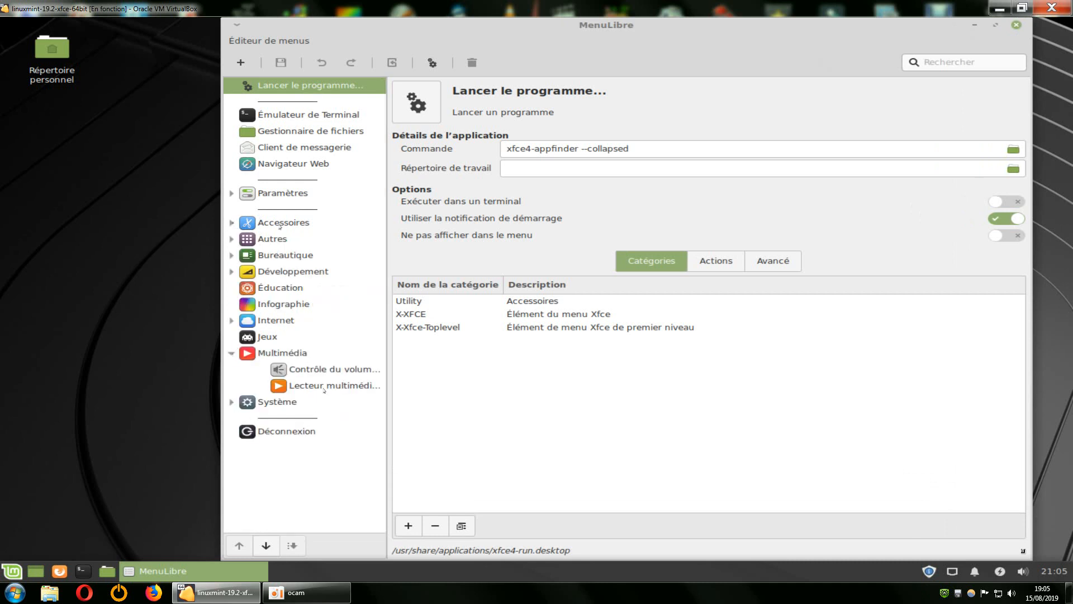
pyautogui.click(232, 353)
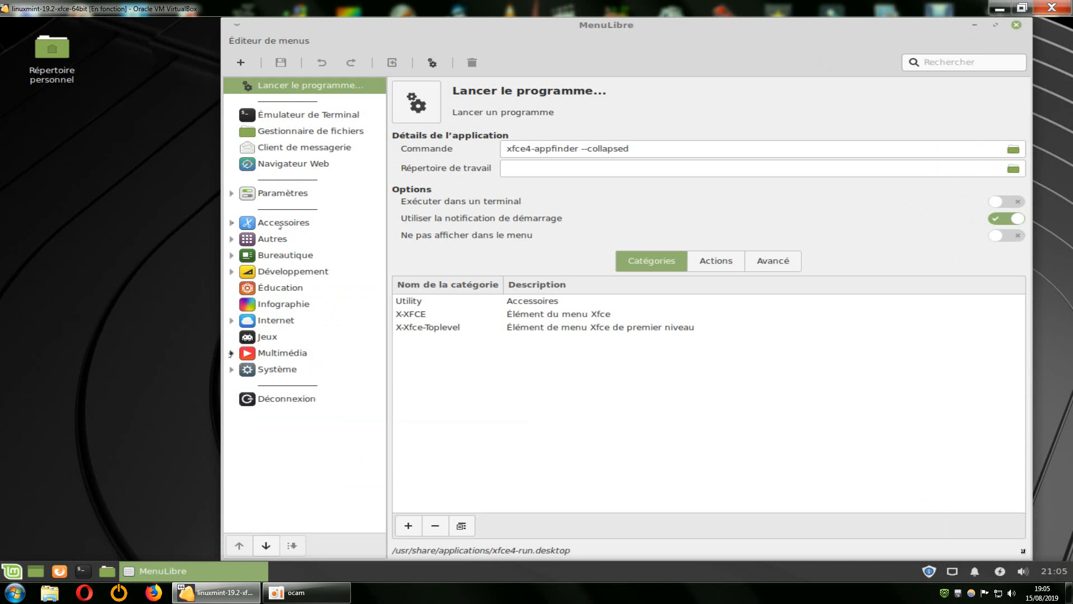
# View the Système category in the application menu, close the menu and select the Jeux category in MenuLibre.
pyautogui.click(12, 569)
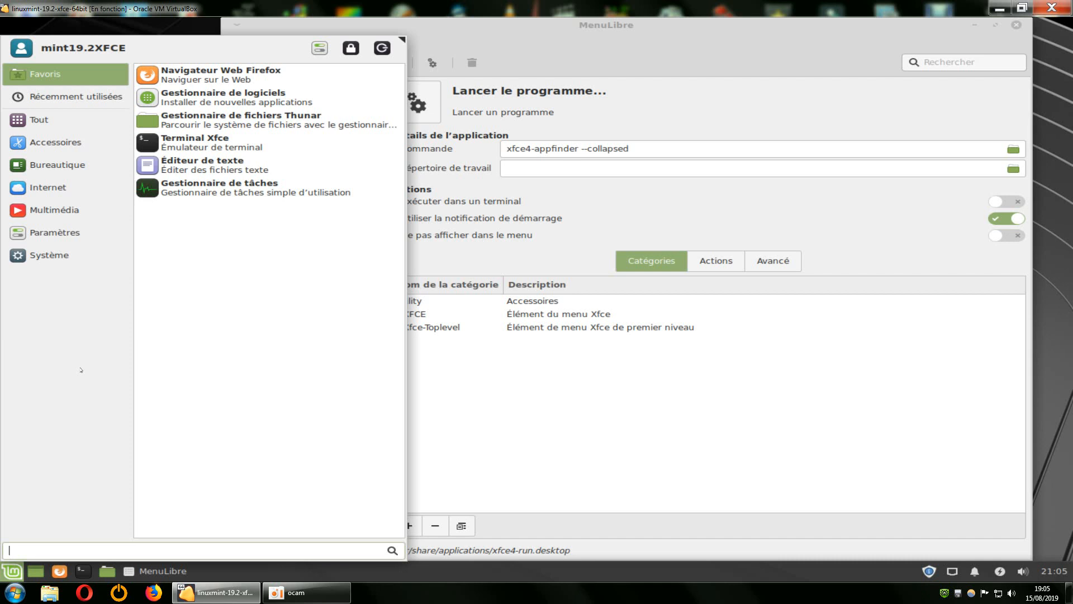
pyautogui.moveTo(109, 258)
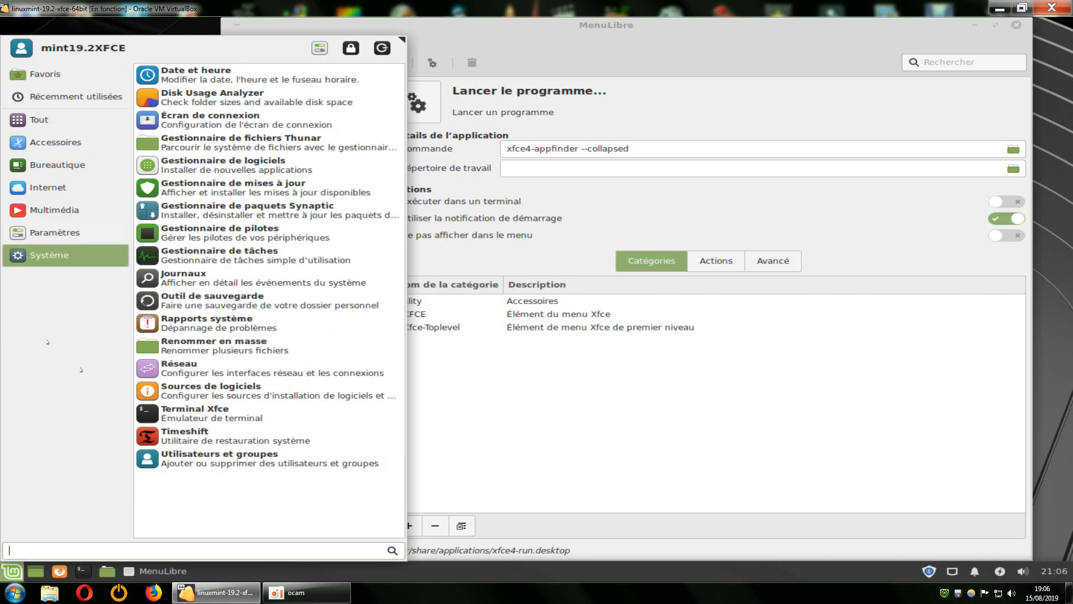
pyautogui.click(535, 41)
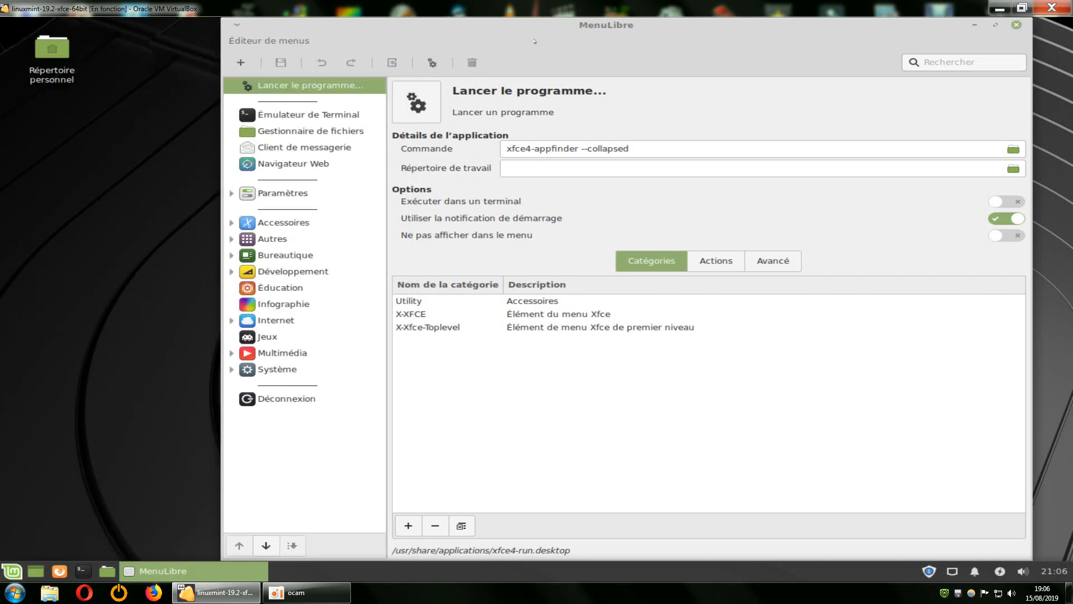
pyautogui.click(277, 337)
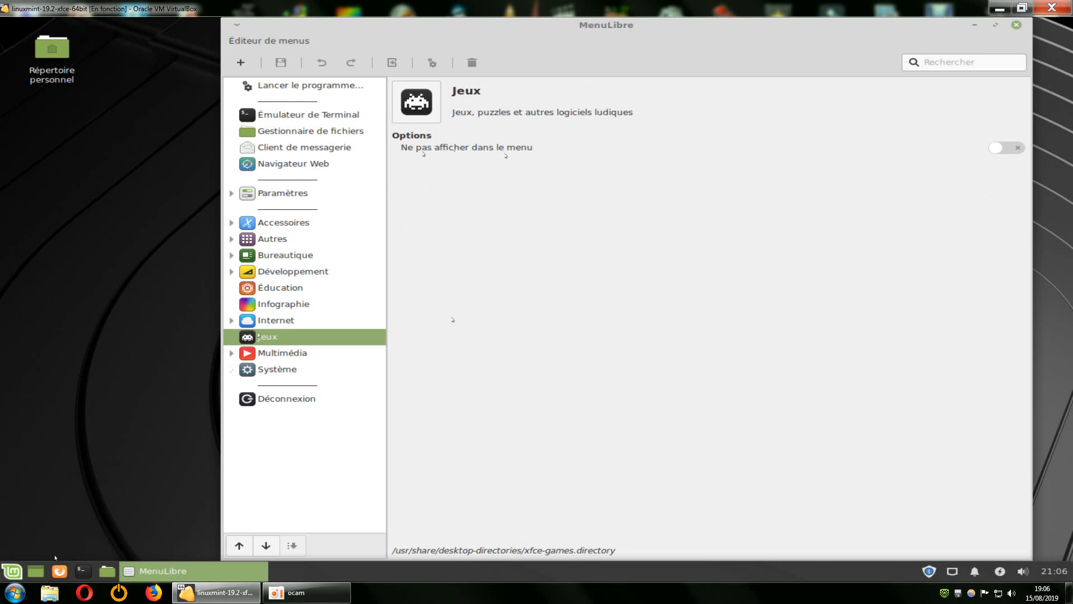
# Browse the Récemment utilisées, Accessoires and Paramètres categories in the application menu, and close the menu.
pyautogui.click(11, 571)
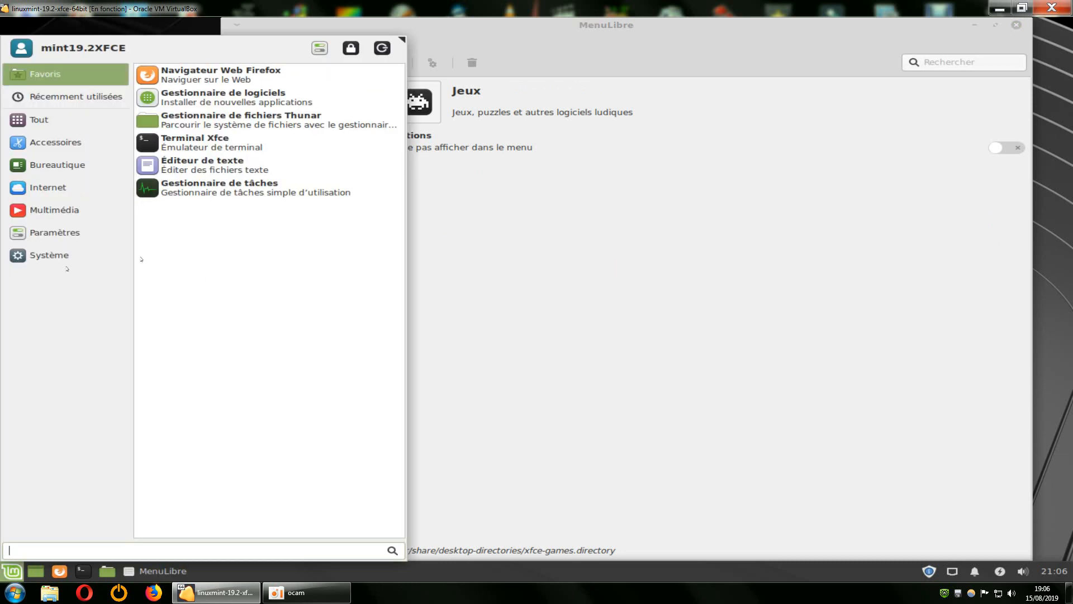
pyautogui.click(60, 102)
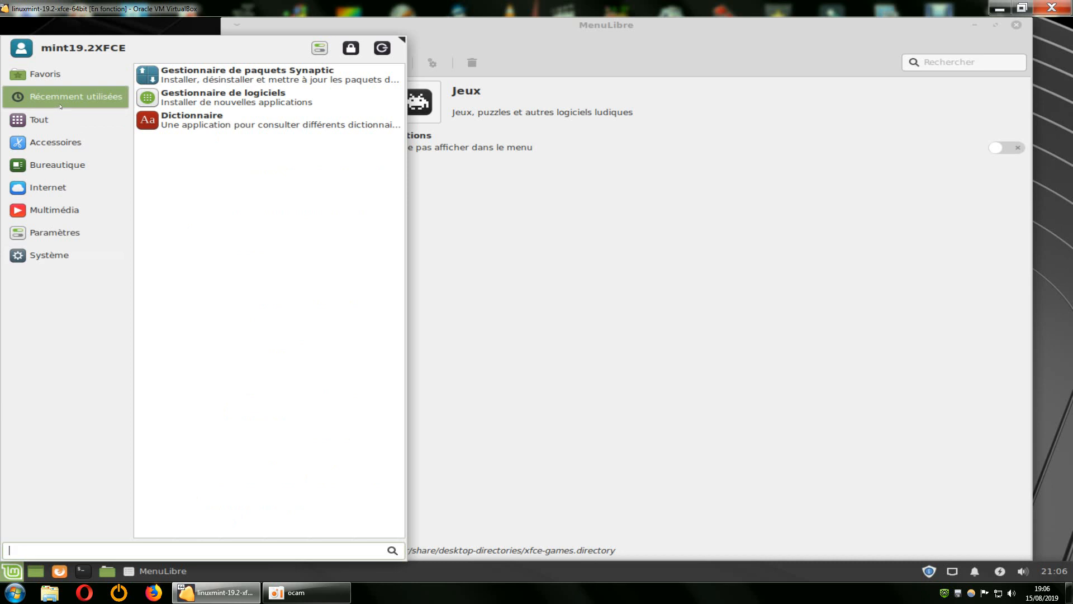
pyautogui.click(55, 143)
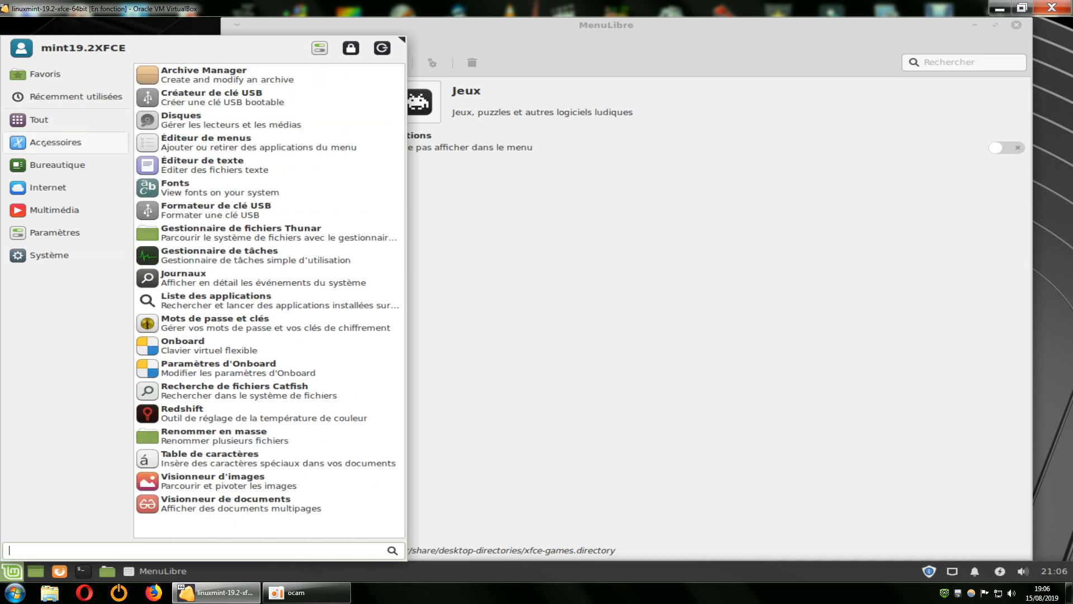
pyautogui.click(55, 233)
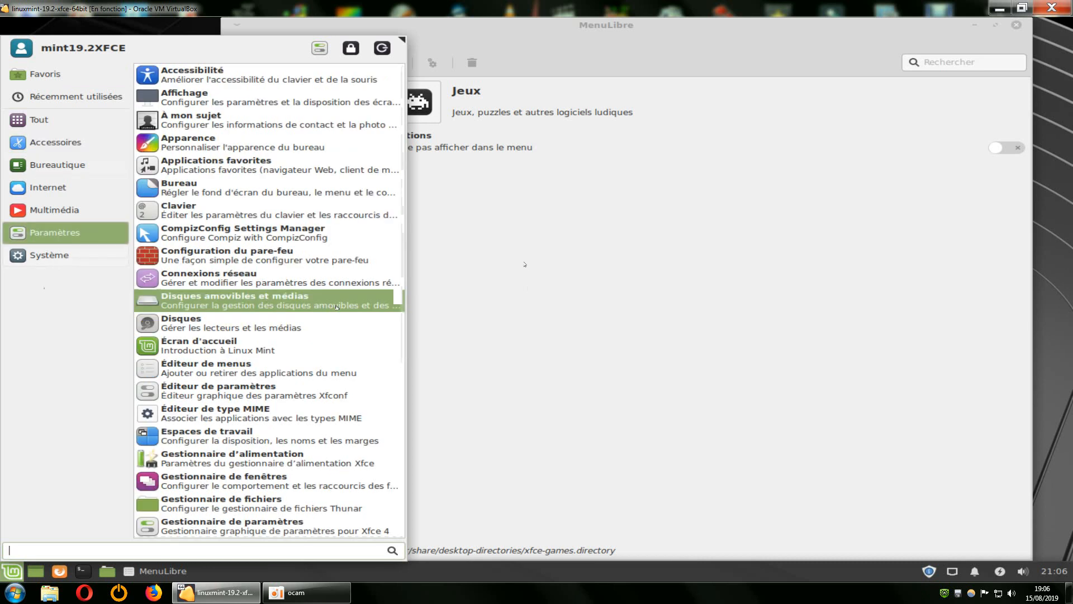
pyautogui.click(524, 262)
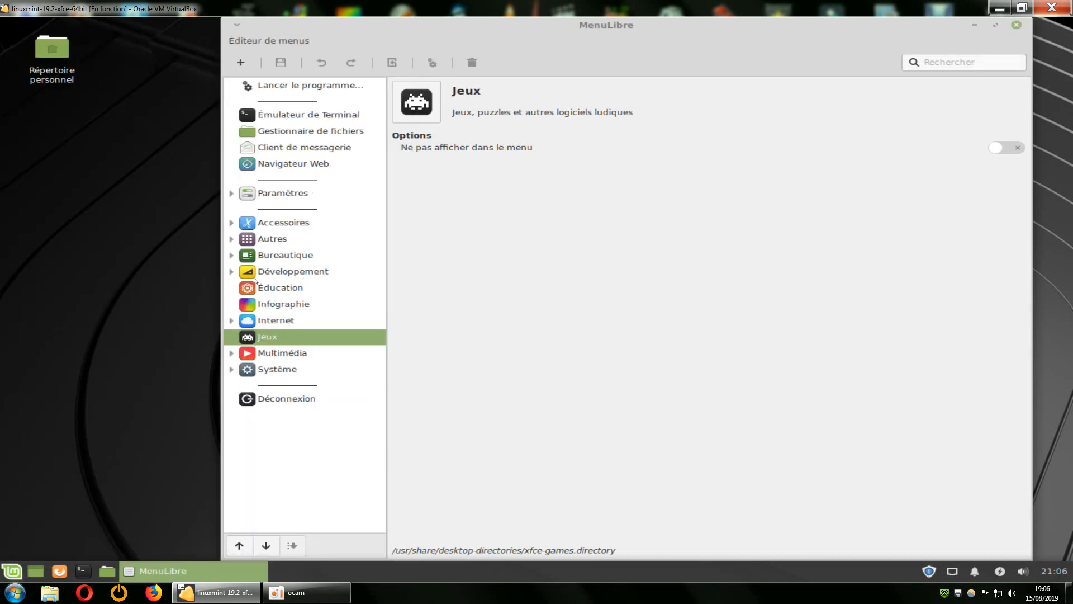
# Expand Développement in MenuLibre to compare its entries with the application menu's categories, and close MenuLibre.
pyautogui.click(231, 273)
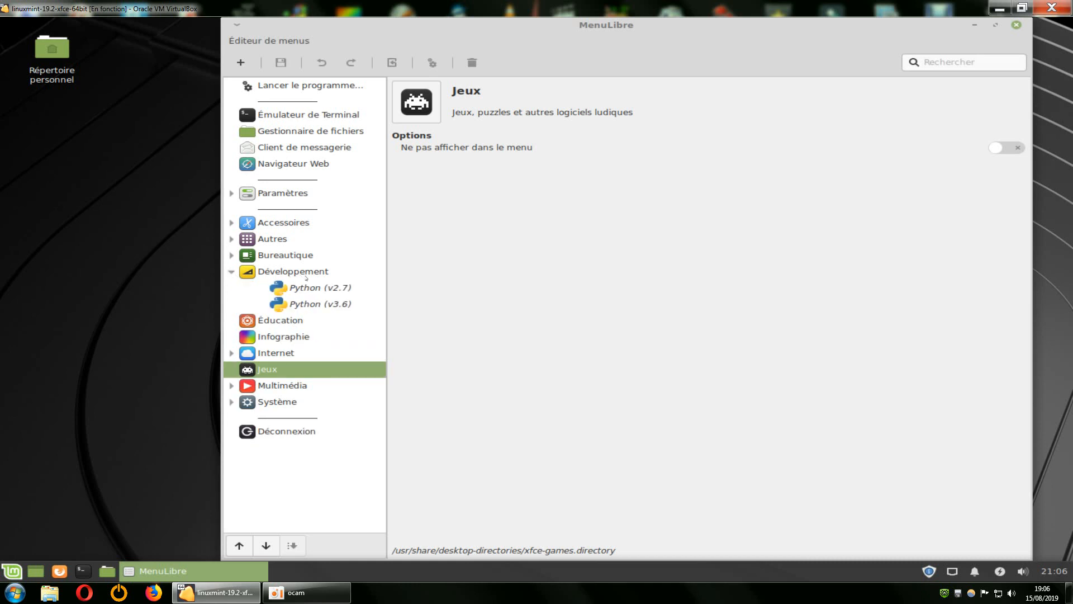
pyautogui.click(11, 569)
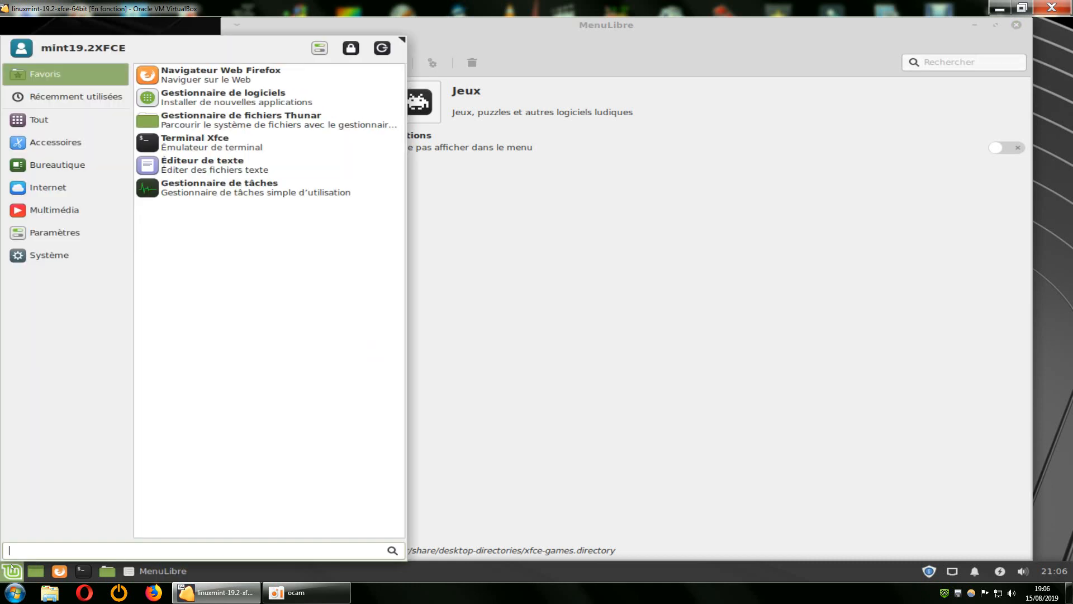
pyautogui.click(56, 165)
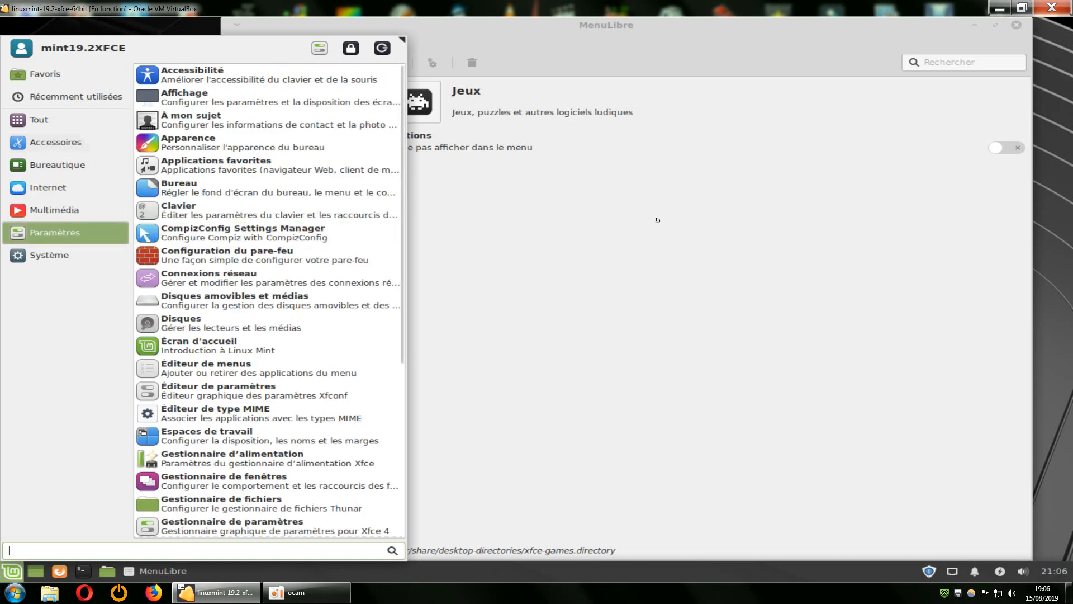
pyautogui.click(646, 250)
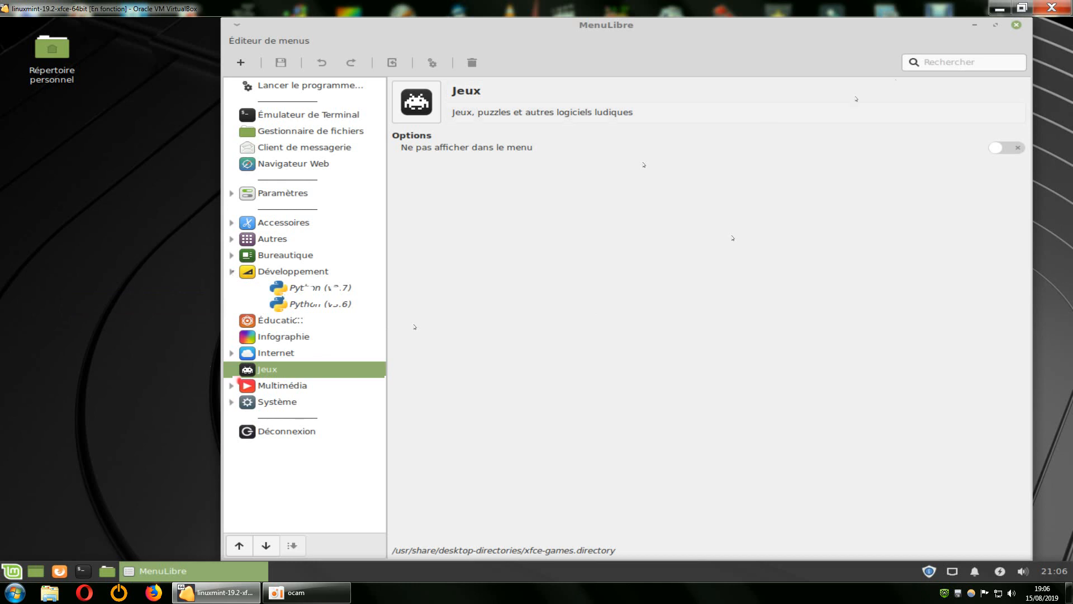
pyautogui.click(1016, 25)
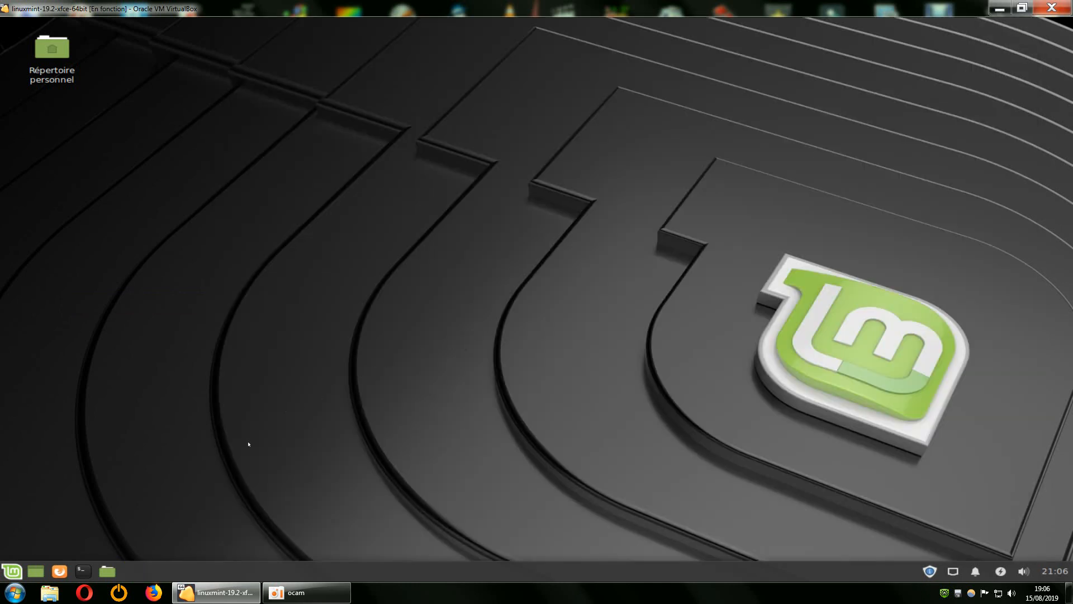
# Switch to the Windows host's Start menu, examine the Tous les programmes list and close it.
pyautogui.click(15, 593)
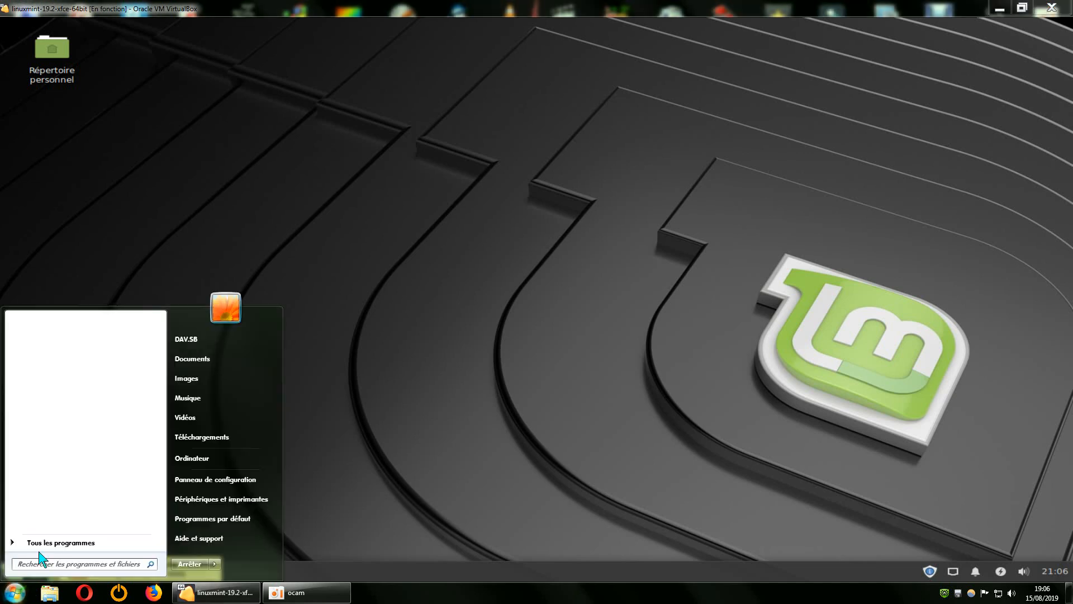
pyautogui.click(60, 542)
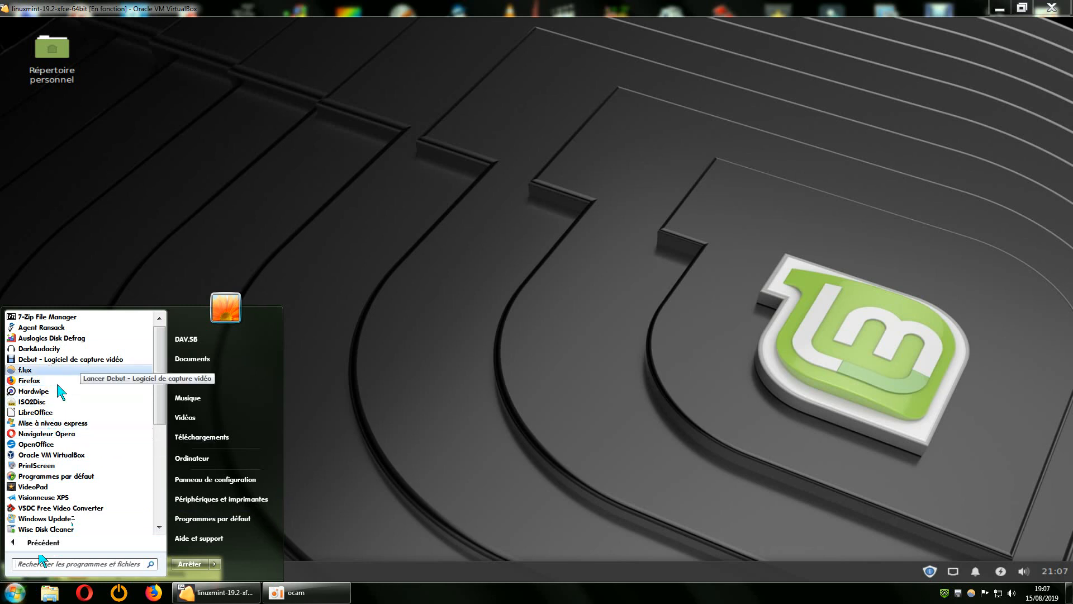
pyautogui.click(511, 277)
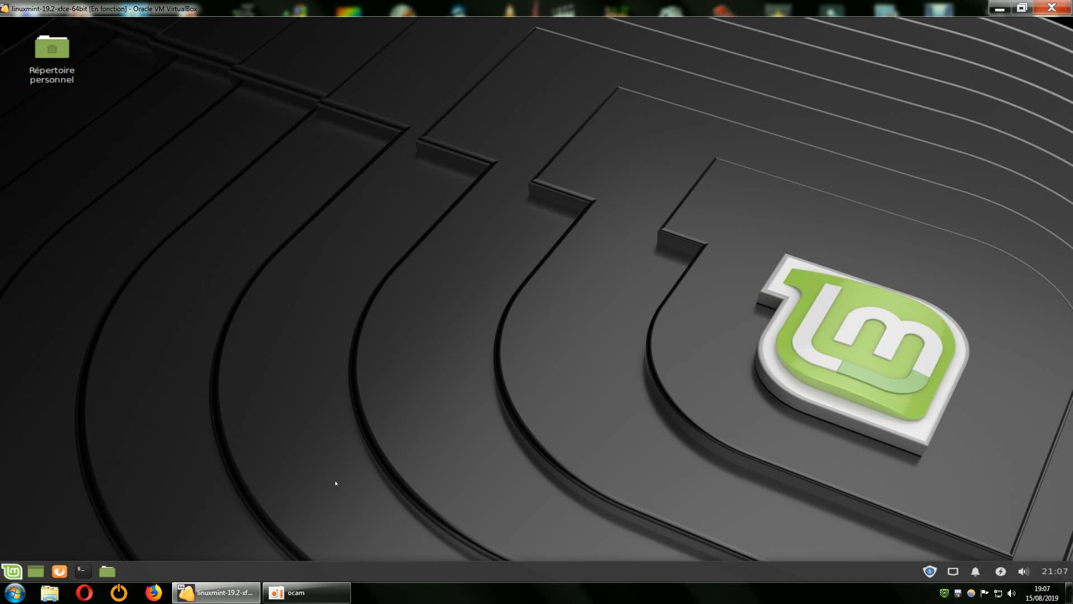
pyautogui.click(88, 568)
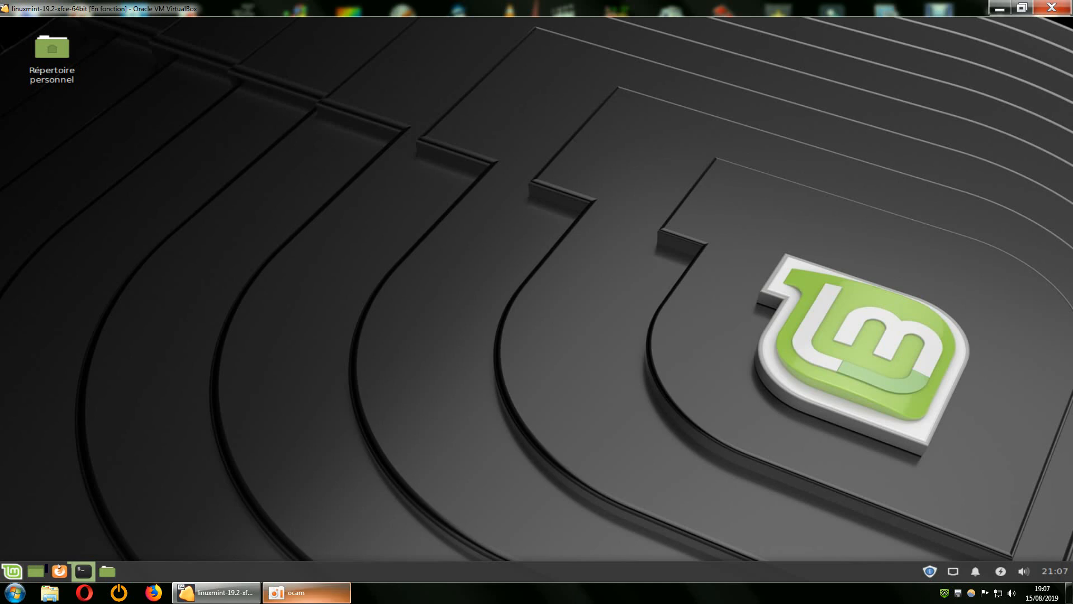
pyautogui.moveTo(289, 596)
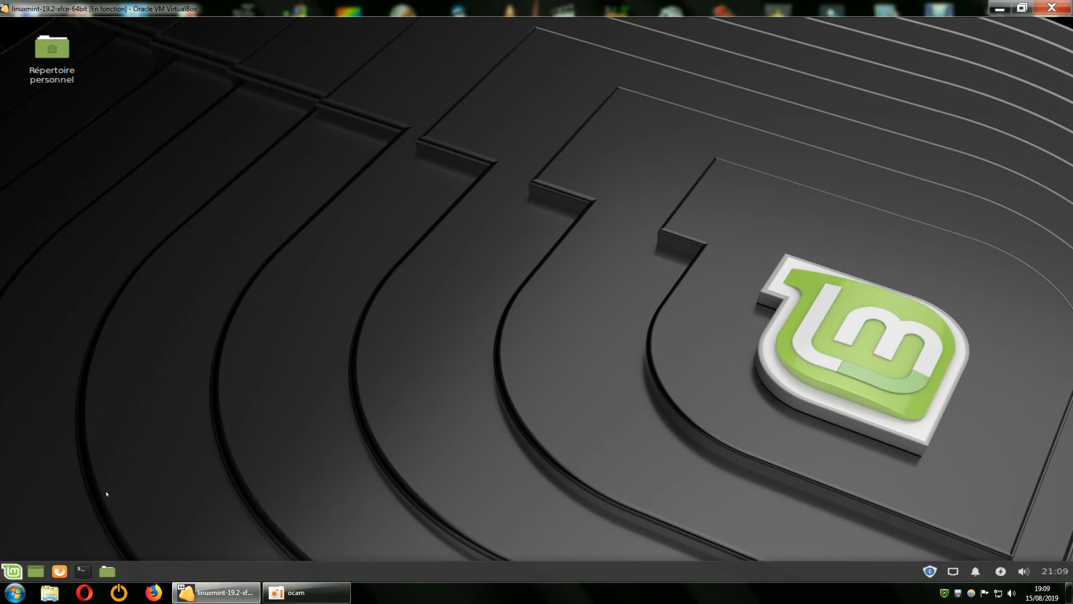
# Examine the Comportement settings in the Whisker menu's properties, close the dialog and check the category list in the application menu.
pyautogui.rightClick(11, 570)
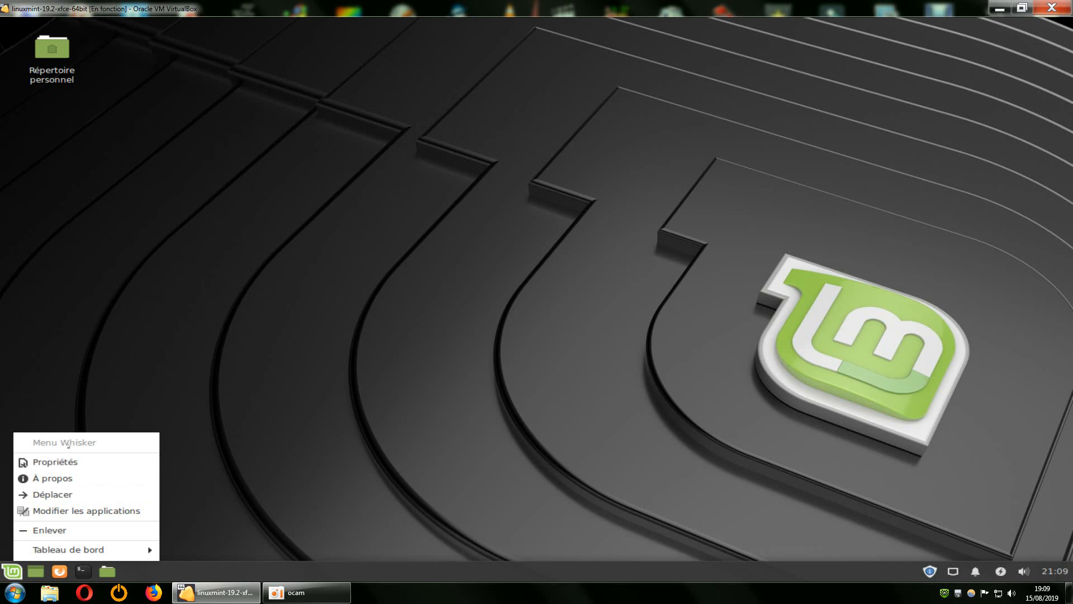
pyautogui.click(63, 463)
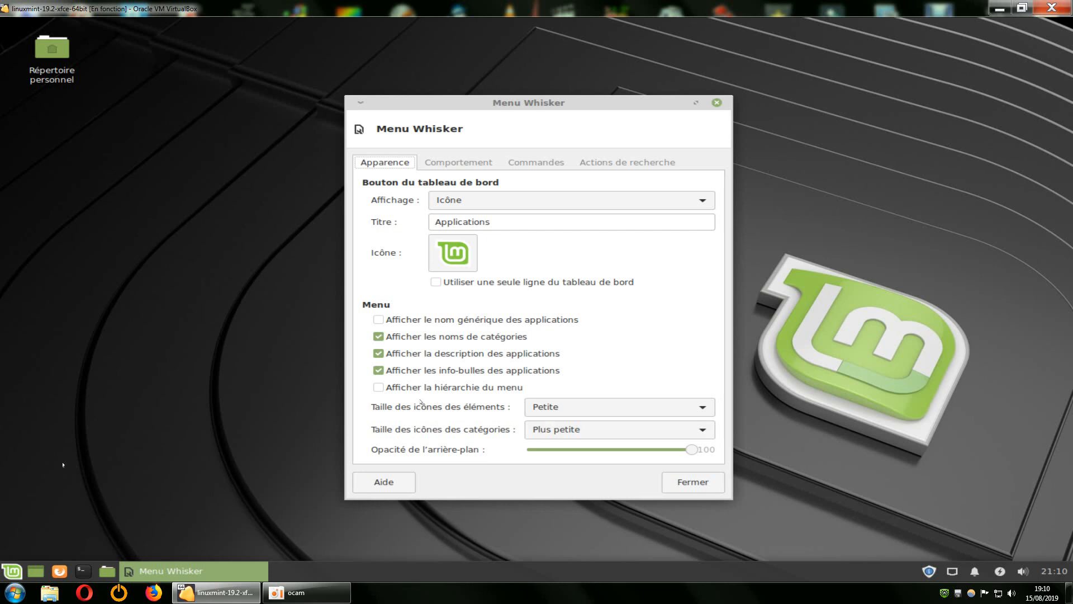
pyautogui.click(473, 163)
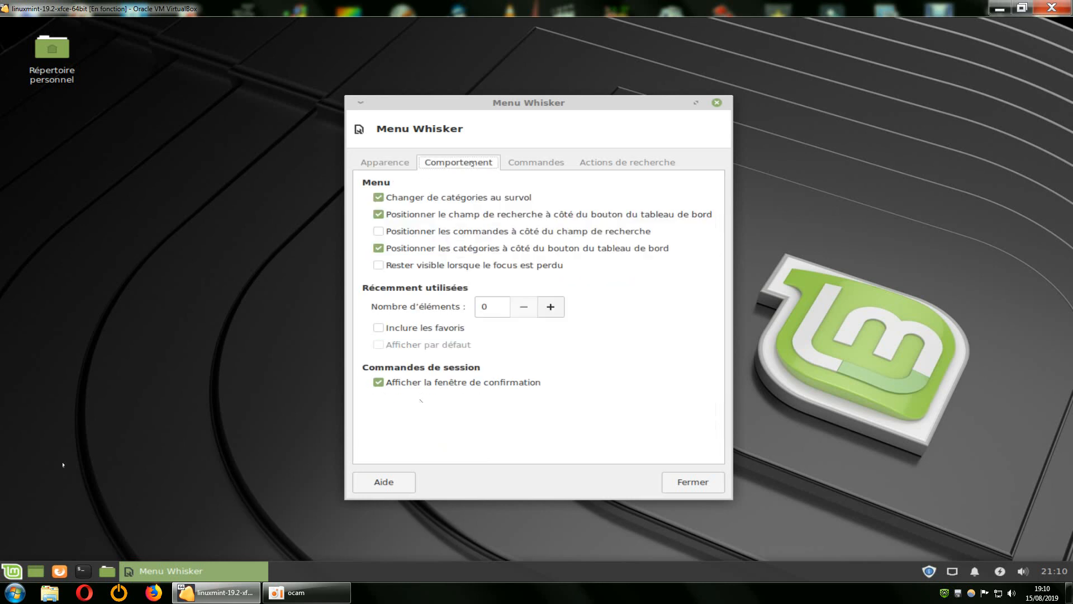
pyautogui.moveTo(477, 99); pyautogui.dragTo(509, 87)
pyautogui.rightClick(11, 570)
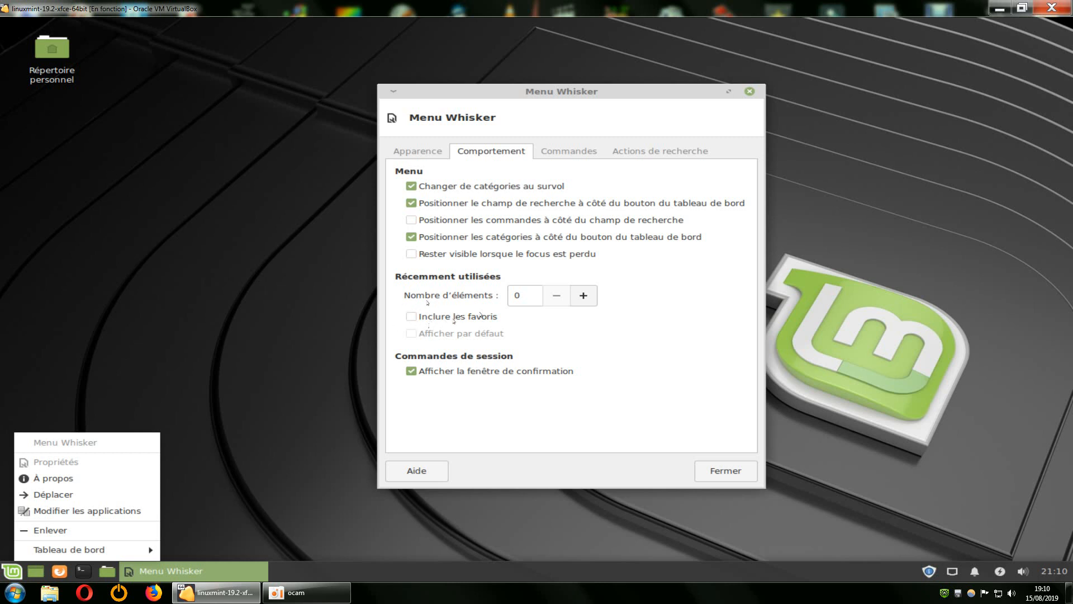
pyautogui.click(719, 472)
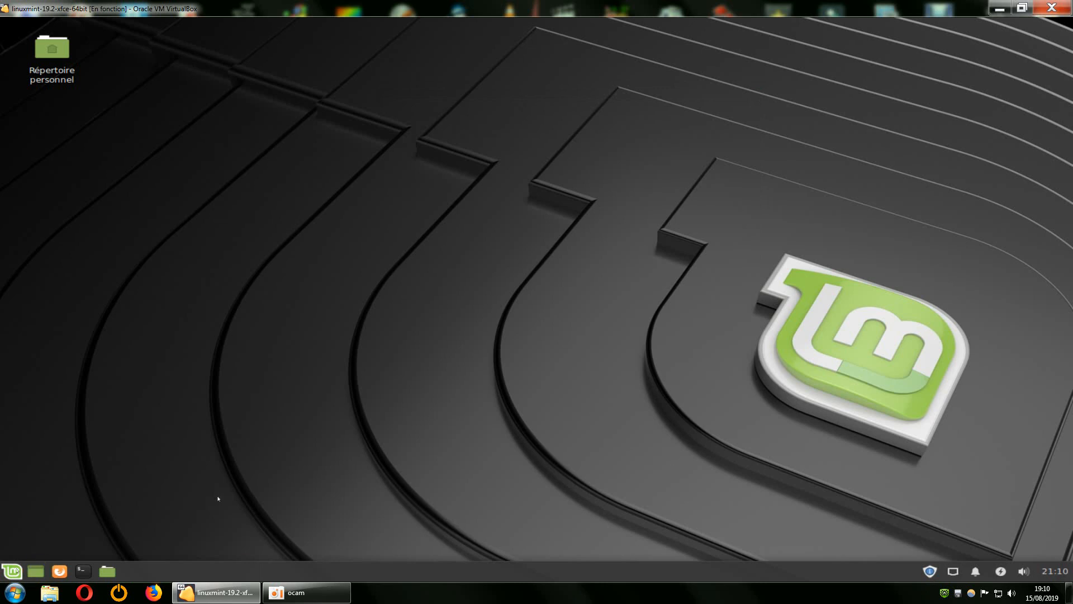
pyautogui.click(12, 570)
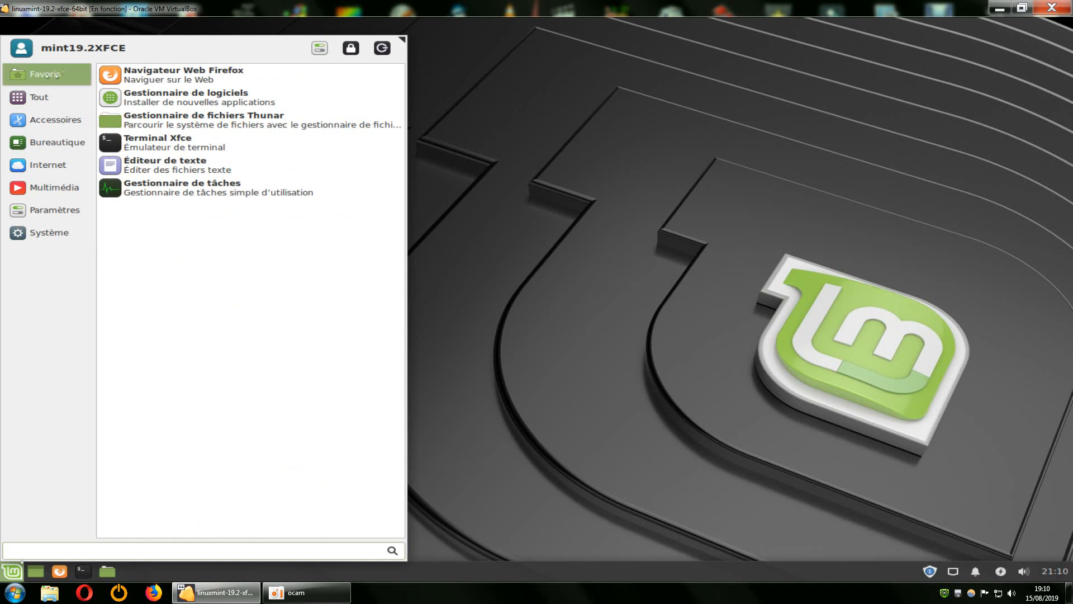
pyautogui.click(620, 258)
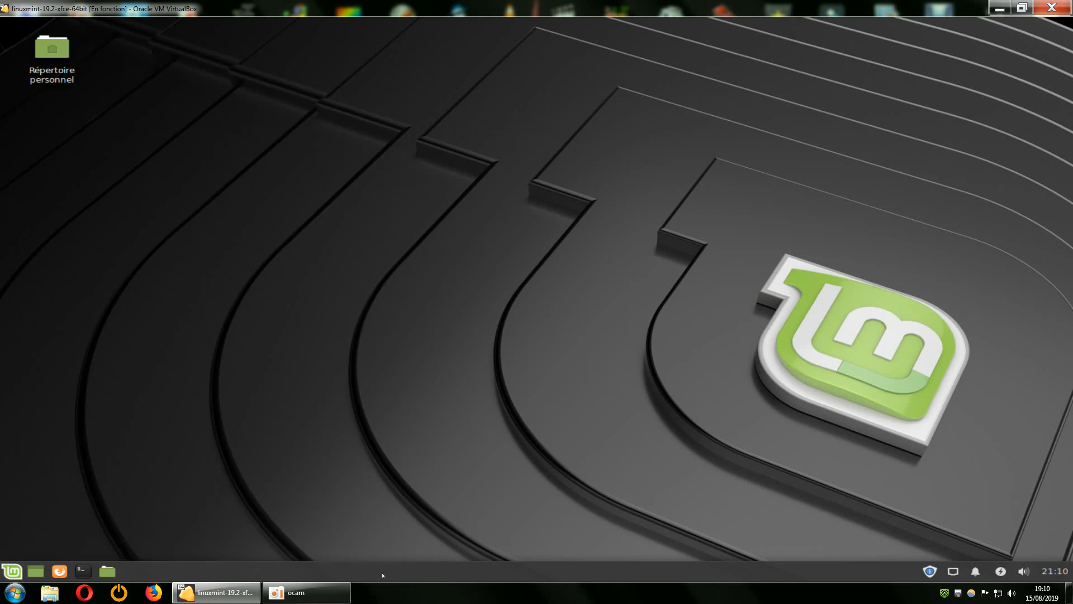